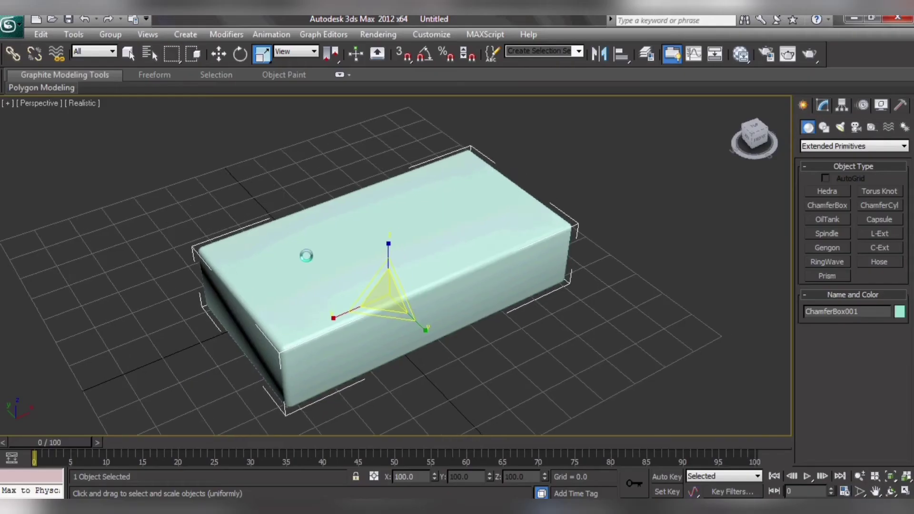
- View the ChamferBox zoomed in from the Top viewport with Standard Primitives listed
key("t")
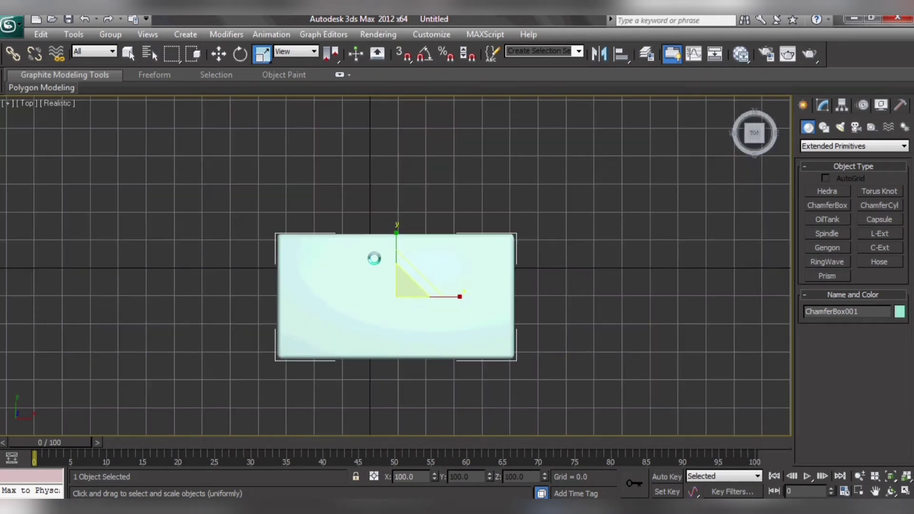
scroll(339, 234, "up", 3)
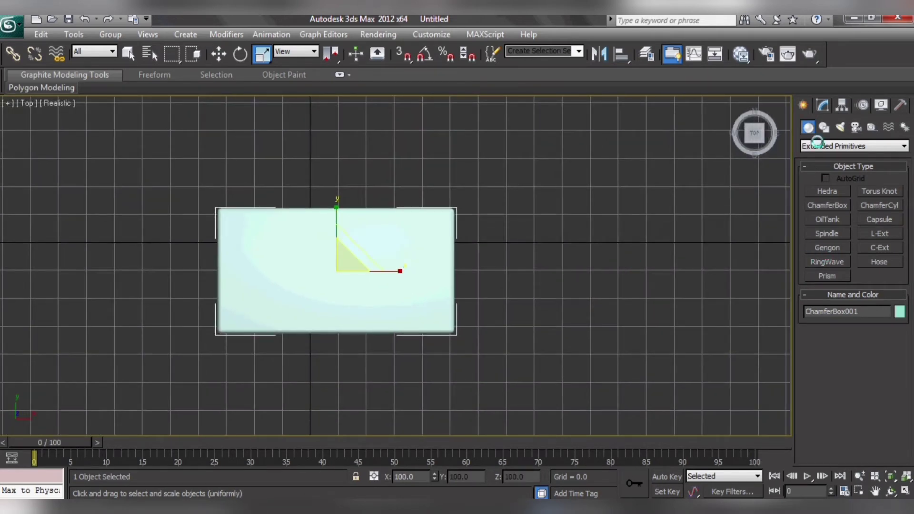
left_click(811, 146)
left_click(833, 155)
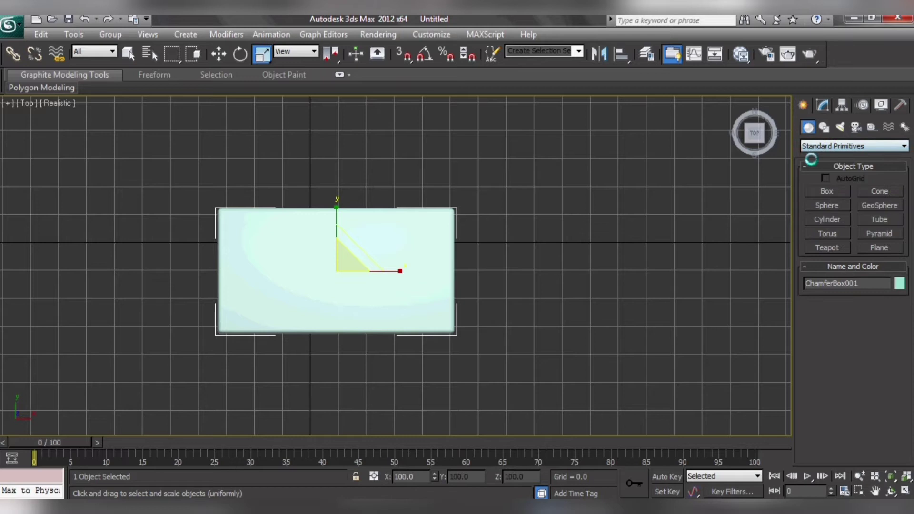
- Draw a roughly 59.066 by 103.485 plane over the ChamferBox in the Top viewport
left_click(882, 247)
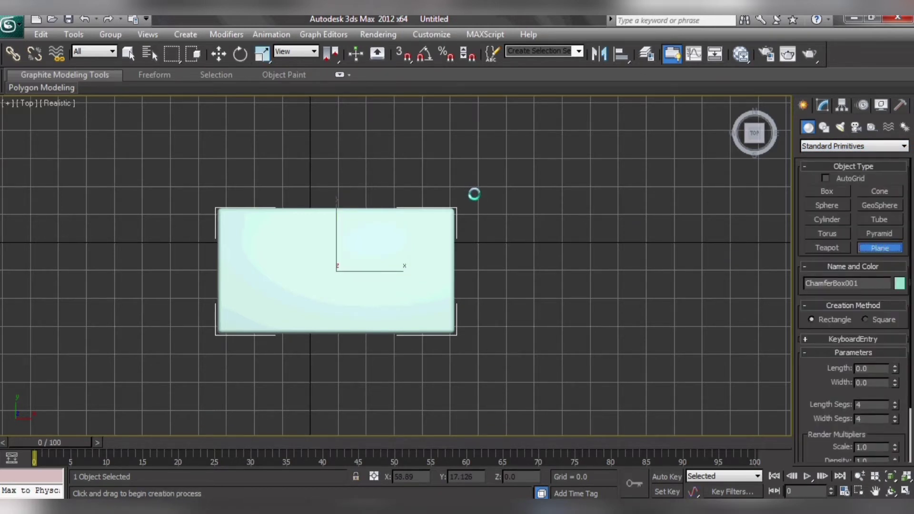
mouse_move(478, 193)
left_mouse_down()
mouse_move(178, 357)
mouse_move(185, 358)
left_mouse_up()
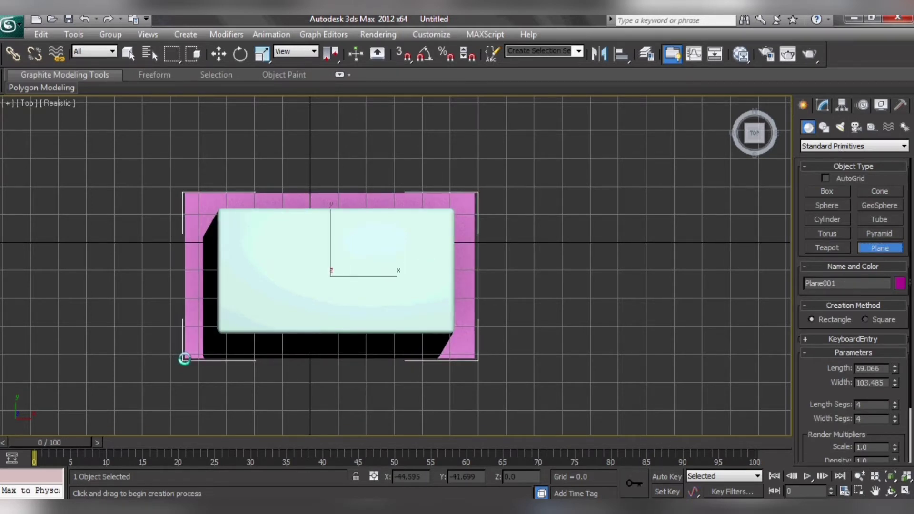
key("r")
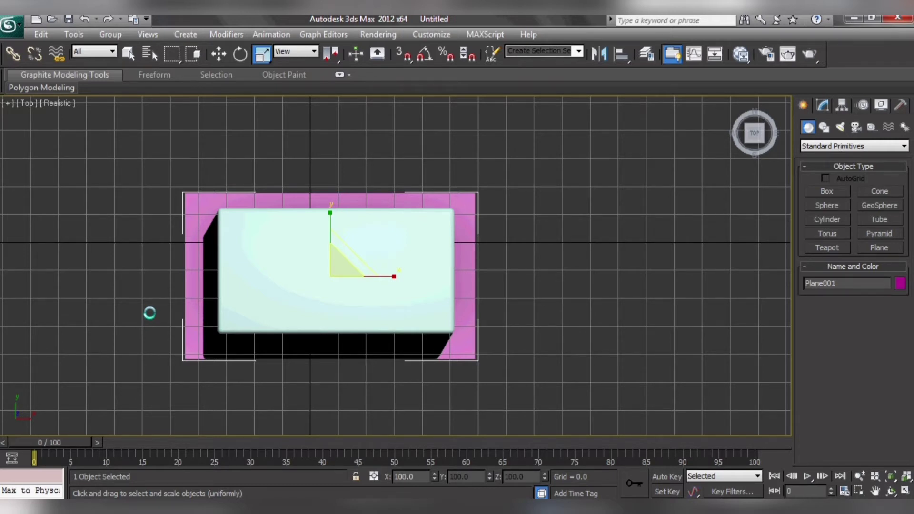
- In Perspective, move Plane001 up along Z to about 32.183, above the chamfer box
key("p")
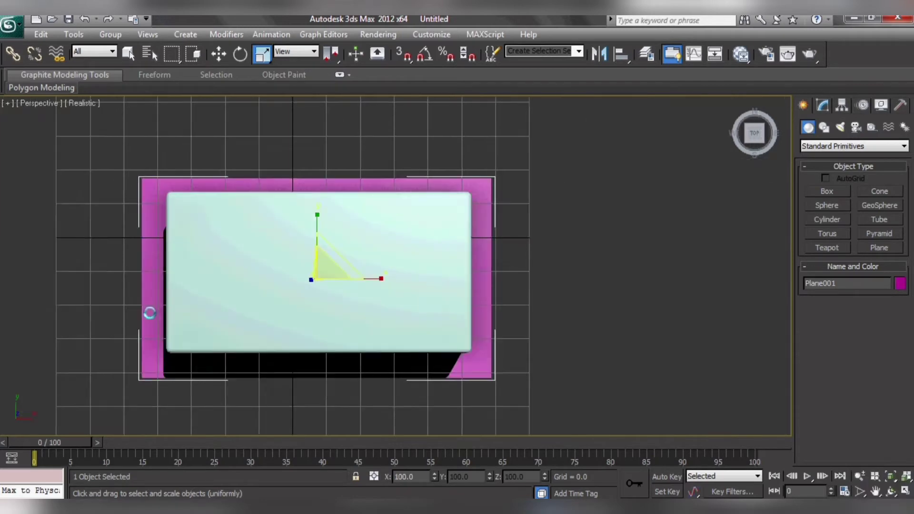
mouse_move(363, 325)
middle_mouse_down("alt")
mouse_move(393, 210)
mouse_move(423, 204)
mouse_move(418, 292)
mouse_move(264, 144)
middle_mouse_up("alt")
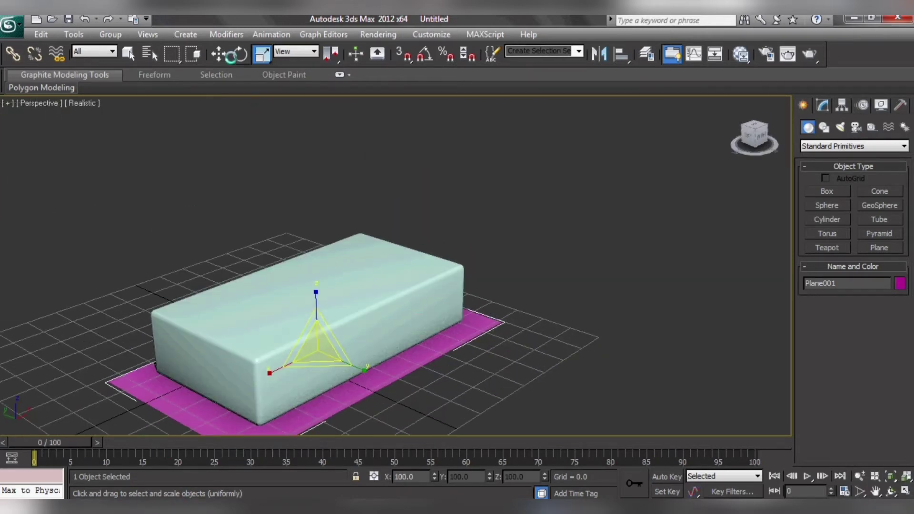
left_click(220, 54)
mouse_move(318, 310)
left_mouse_down()
mouse_move(322, 206)
mouse_move(388, 230)
left_mouse_up()
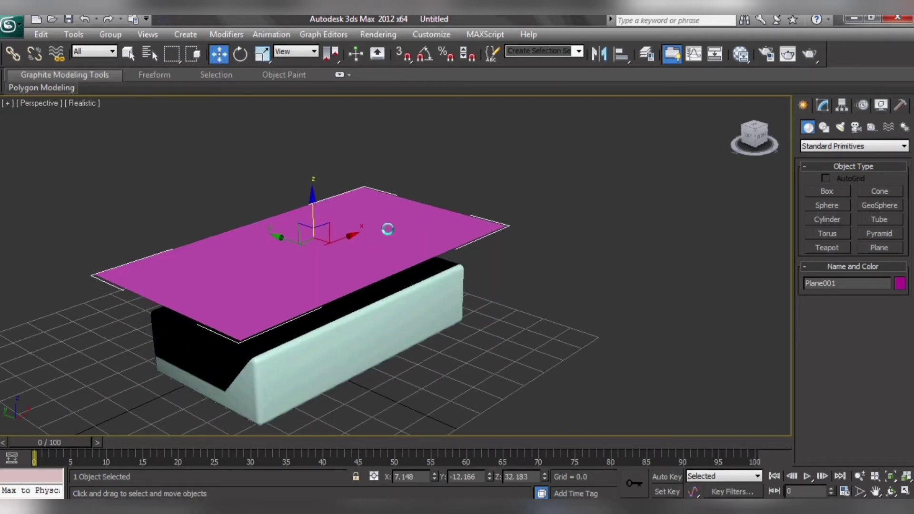
mouse_move(387, 231)
middle_mouse_down("alt")
mouse_move(398, 184)
mouse_move(396, 218)
mouse_move(441, 288)
middle_mouse_up("alt")
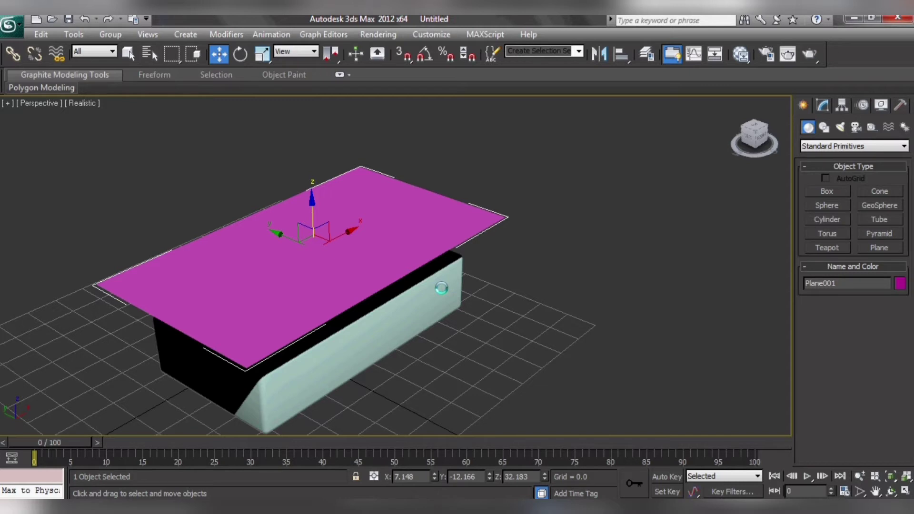
- Set Plane001's Length Segs and Width Segs to 30 each
left_click(823, 106)
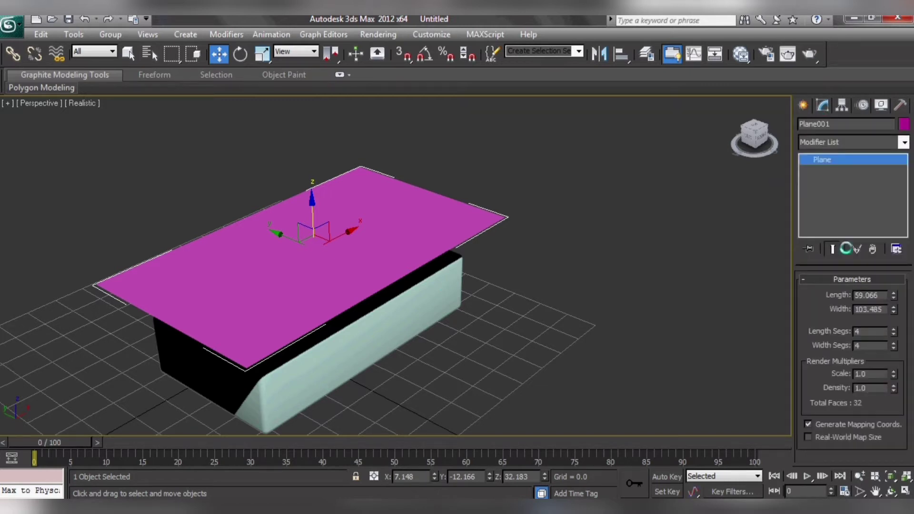
double_click(862, 332)
type("3")
type("0")
type("30")
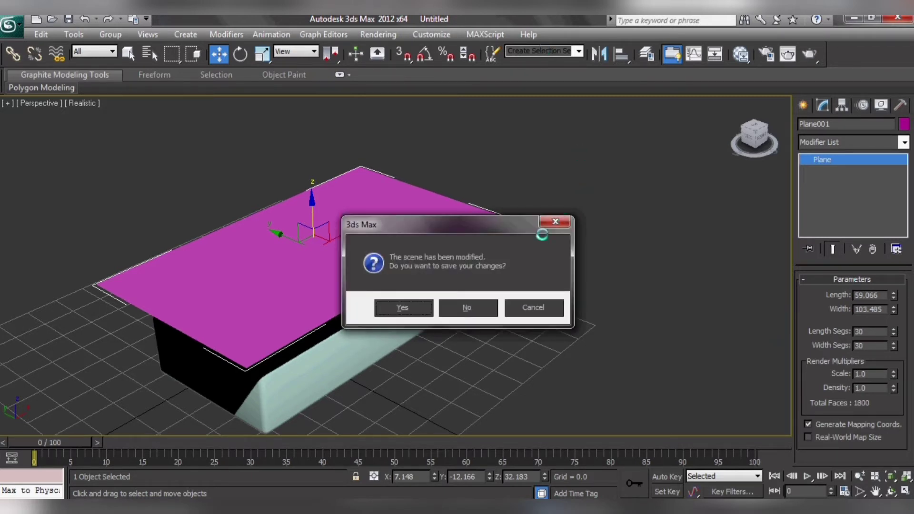
- Dismiss the save prompt and toggle edged-faces and wireframe display to check the mesh
left_click(550, 222)
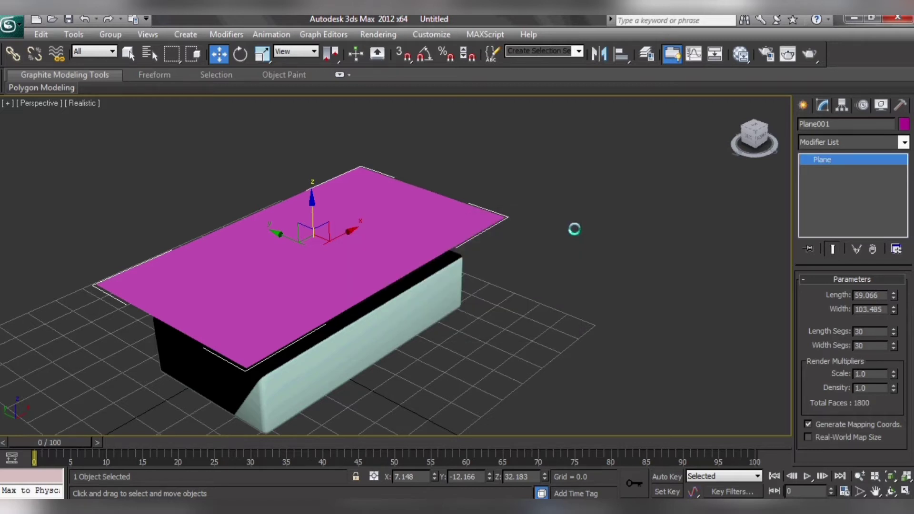
key("F4")
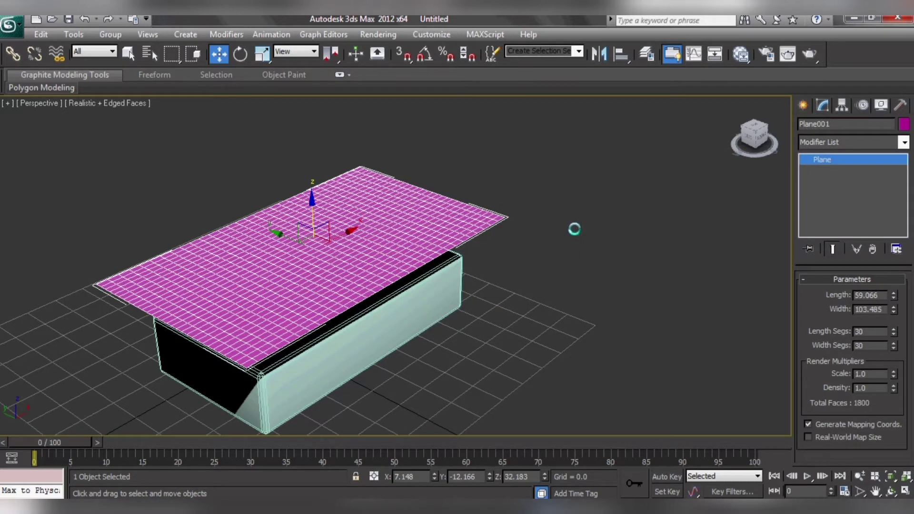
key("F3")
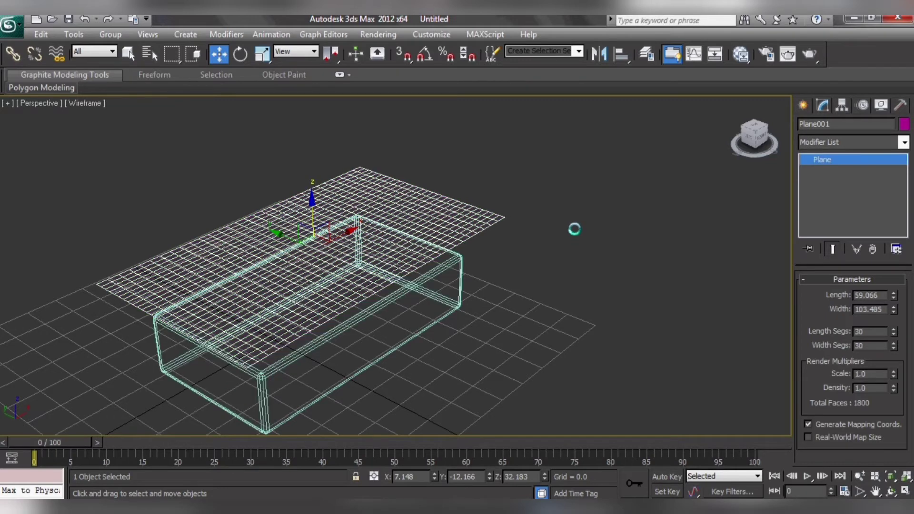
key("F3")
key("F4")
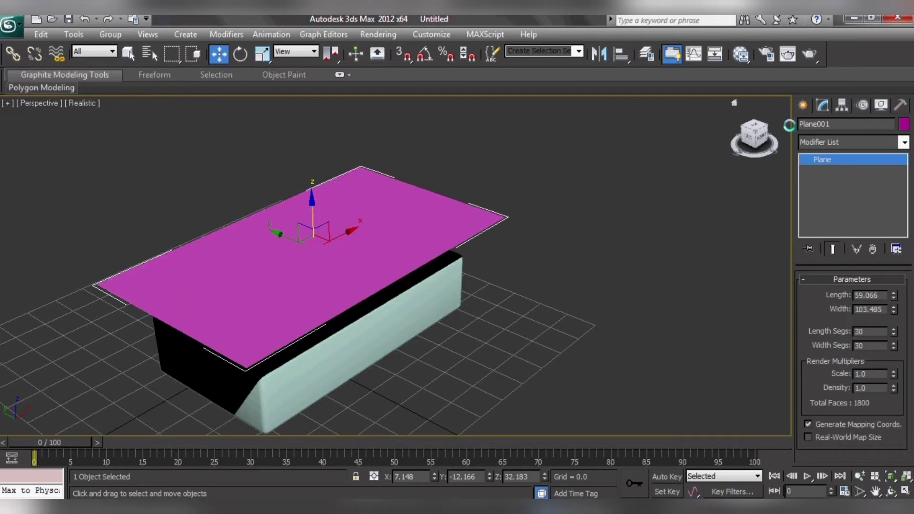
- Add a Cloth modifier to Plane001 from the Modifier List
left_click(839, 141)
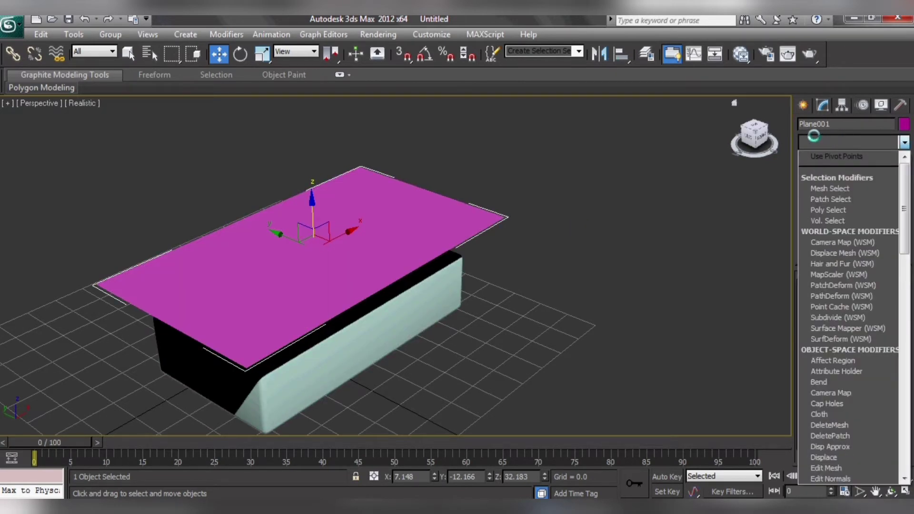
scroll(834, 176, "down", 2)
scroll(834, 286, "down", 1)
left_click(832, 328)
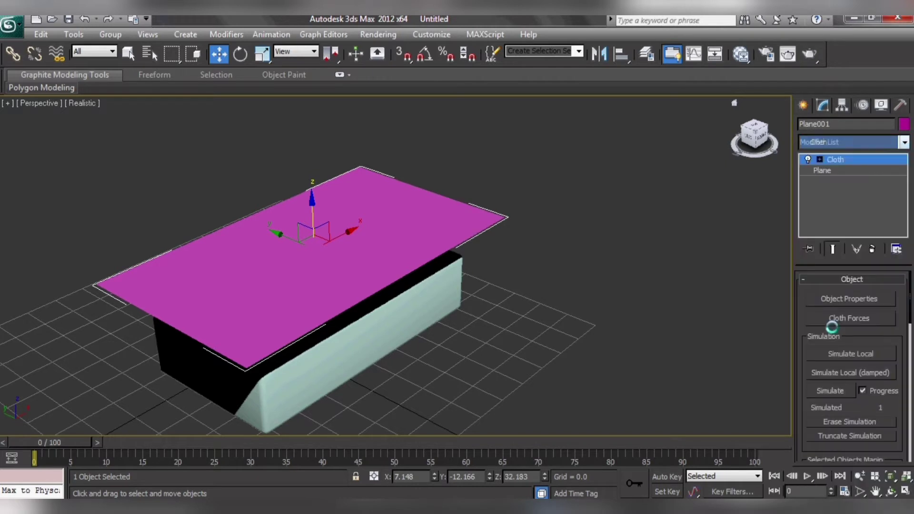
- Alternate selection between the chamfer box and plane, ending with Plane001 selected
middle_click_drag(302, 394, 316, 369)
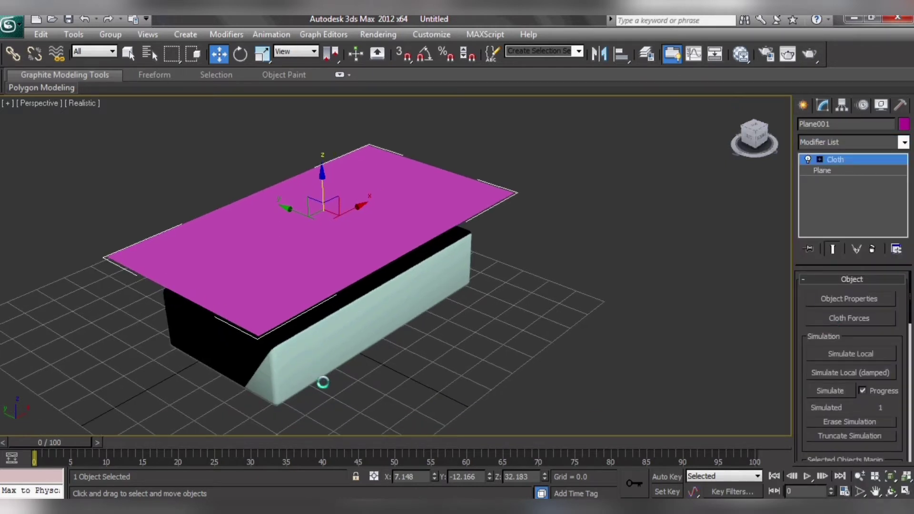
left_click(316, 365)
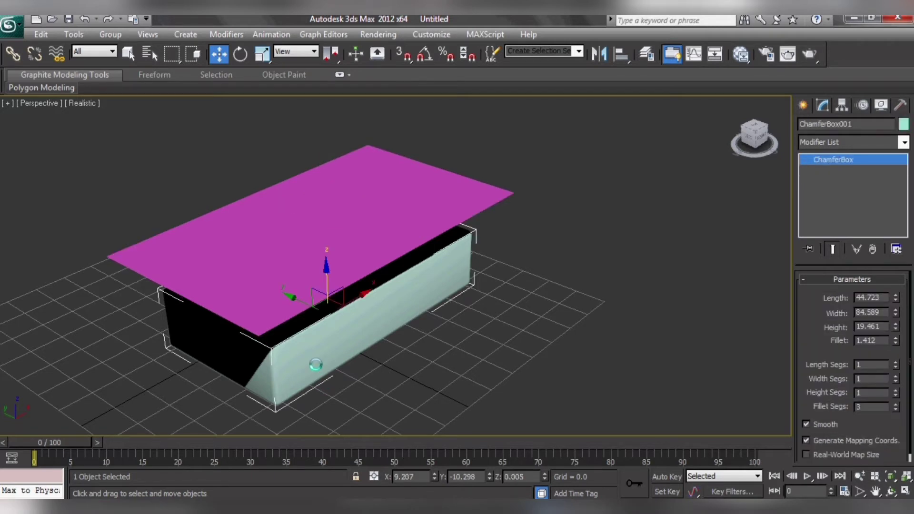
left_click(285, 238)
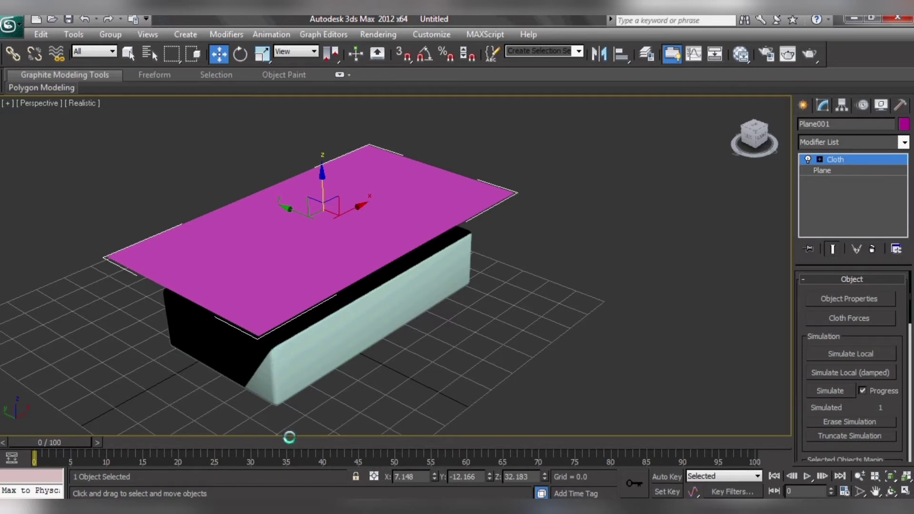
left_click(335, 344)
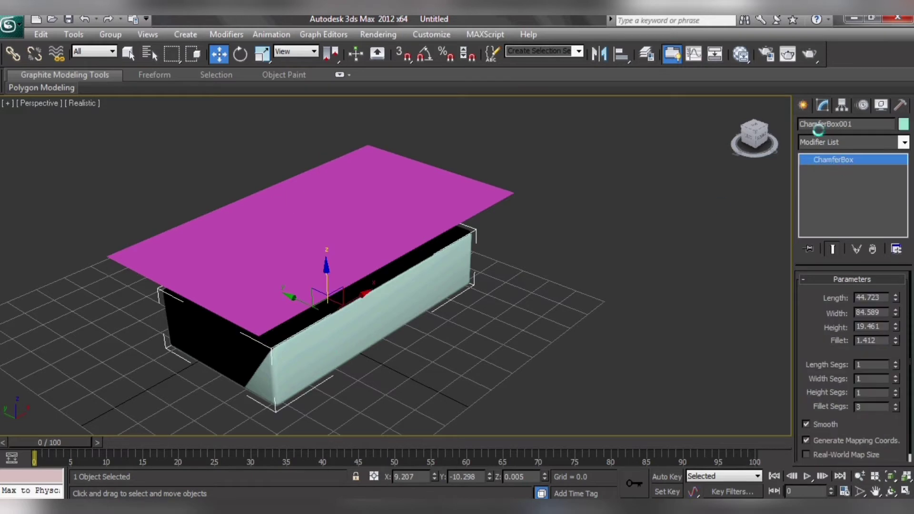
left_click(467, 203)
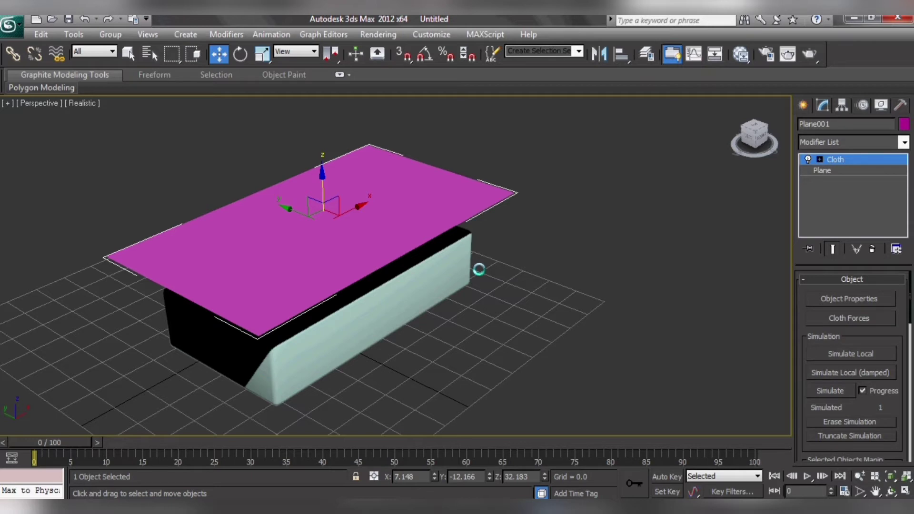
left_click(424, 284)
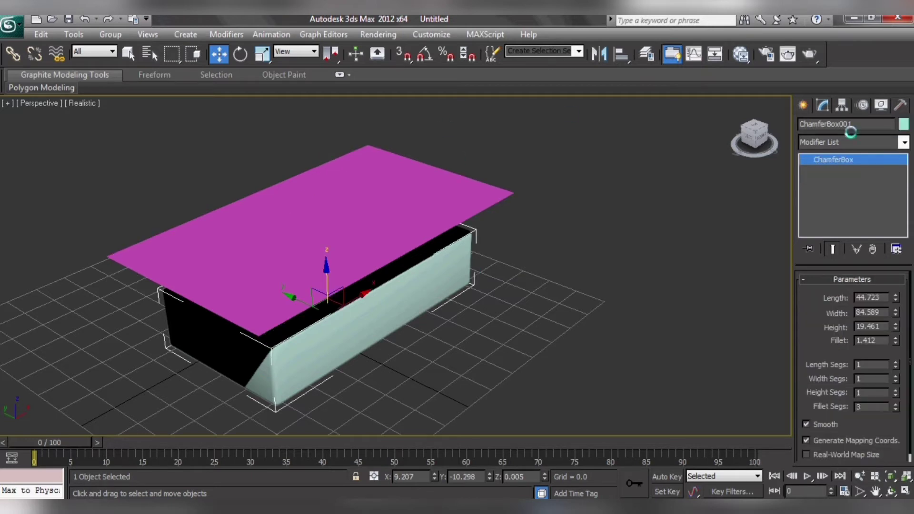
left_click(445, 206)
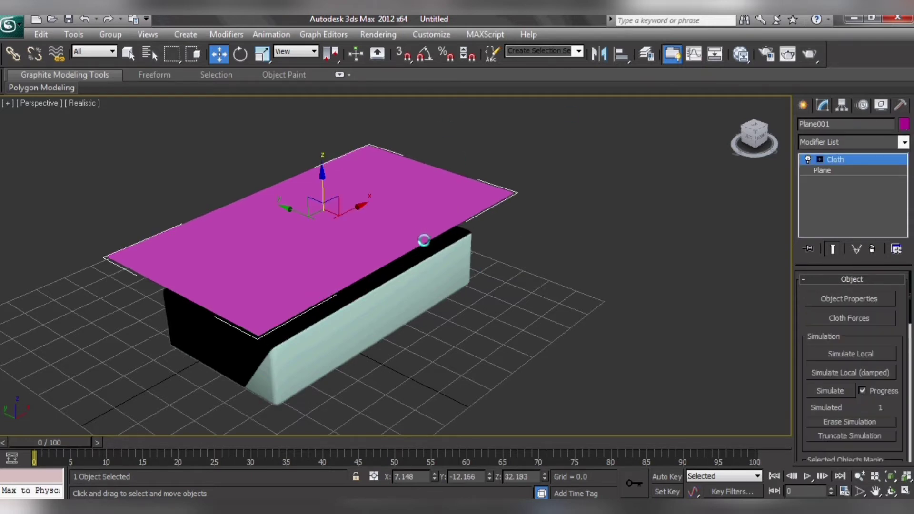
left_click(453, 283)
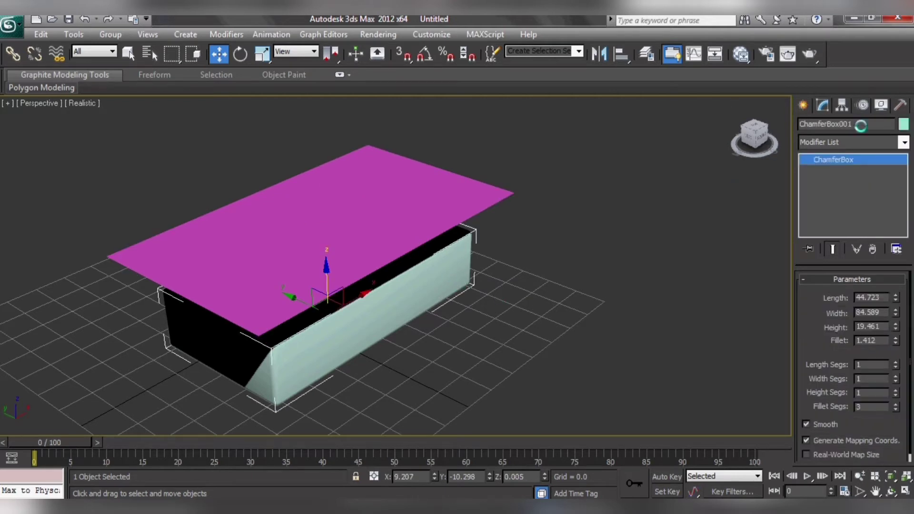
left_click(613, 196)
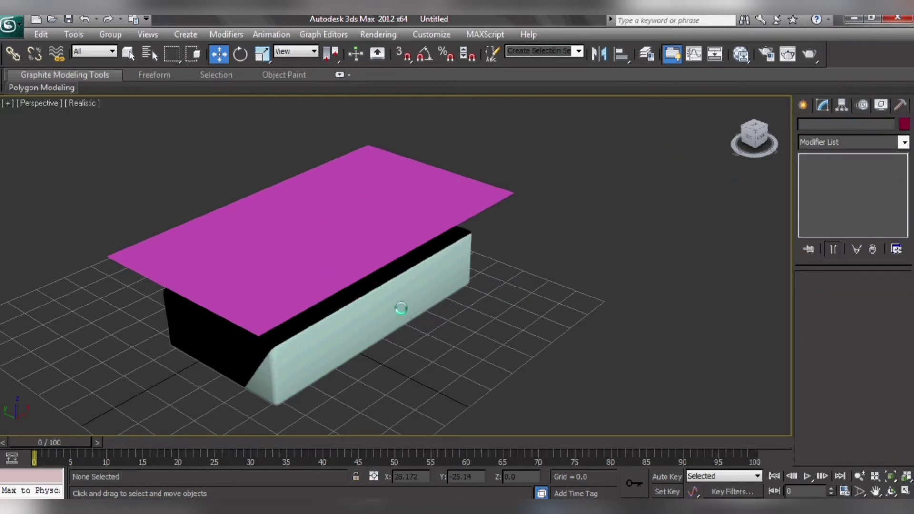
left_click(403, 312)
left_click(371, 261)
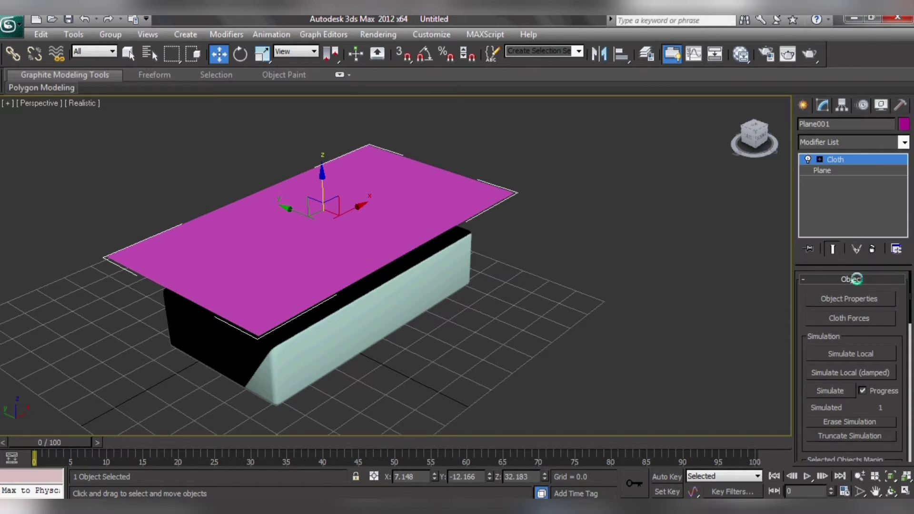
- Set Plane001 as a Cloth object in cloth Object Properties, confirm, and reopen the dialog
left_click(851, 297)
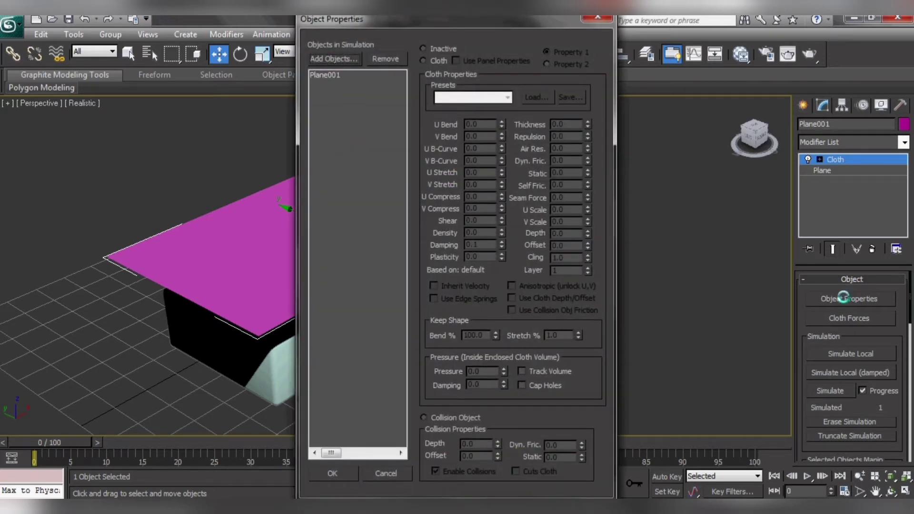
key("Escape")
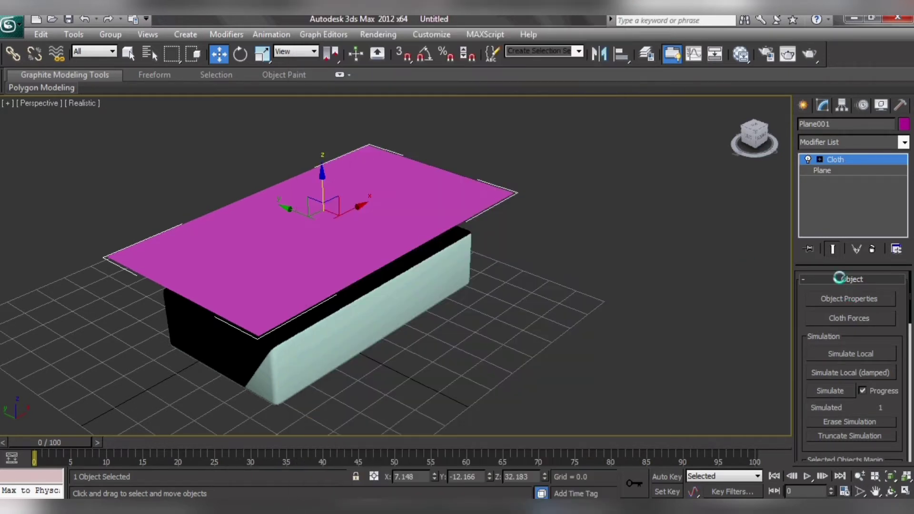
left_click(848, 299)
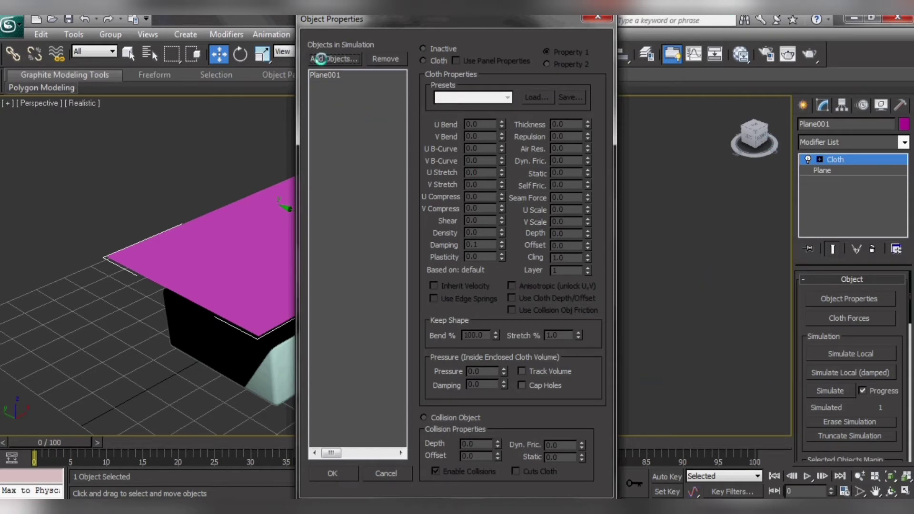
left_click(323, 76)
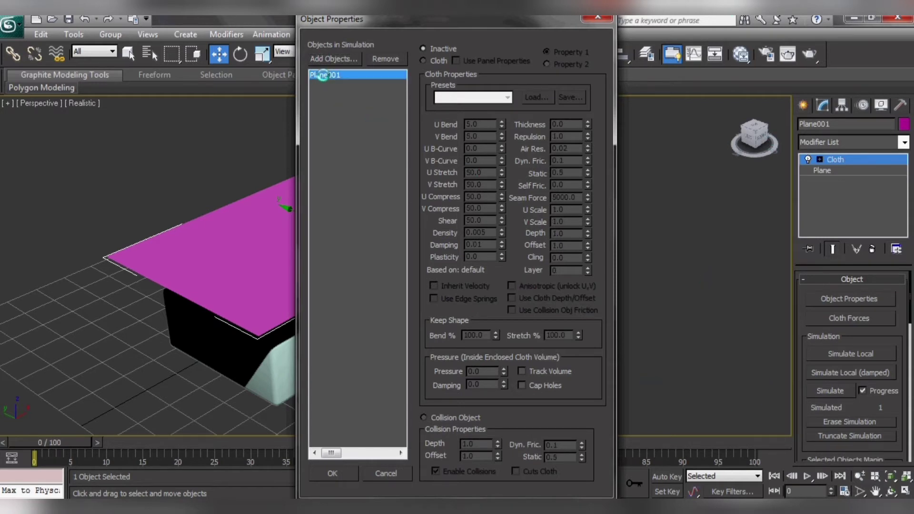
left_click(426, 60)
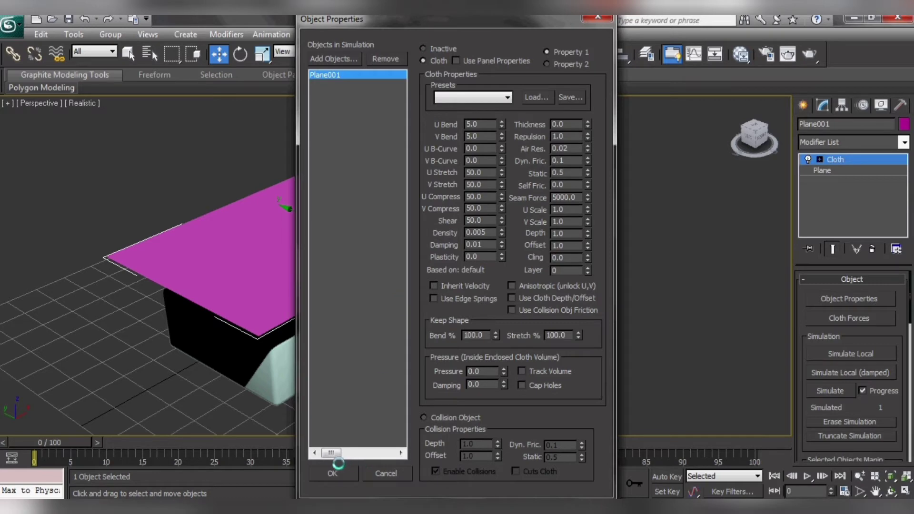
left_click(332, 471)
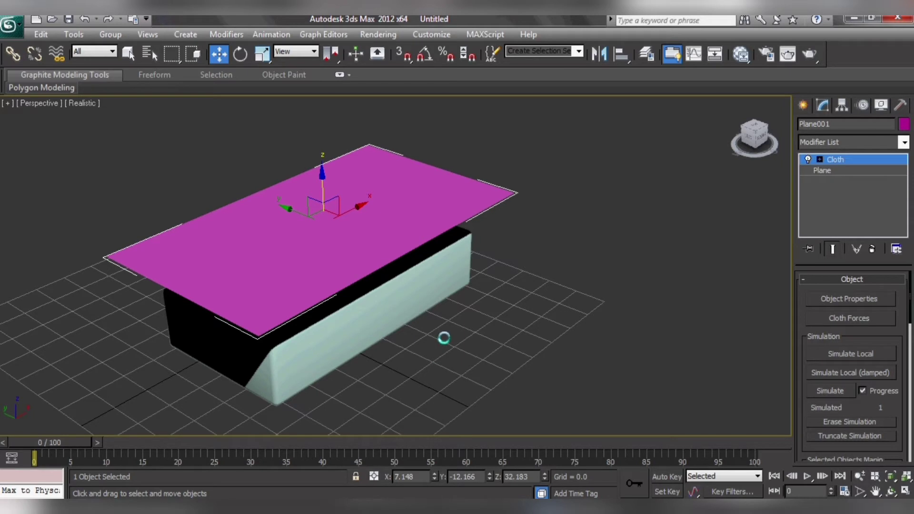
left_click(851, 295)
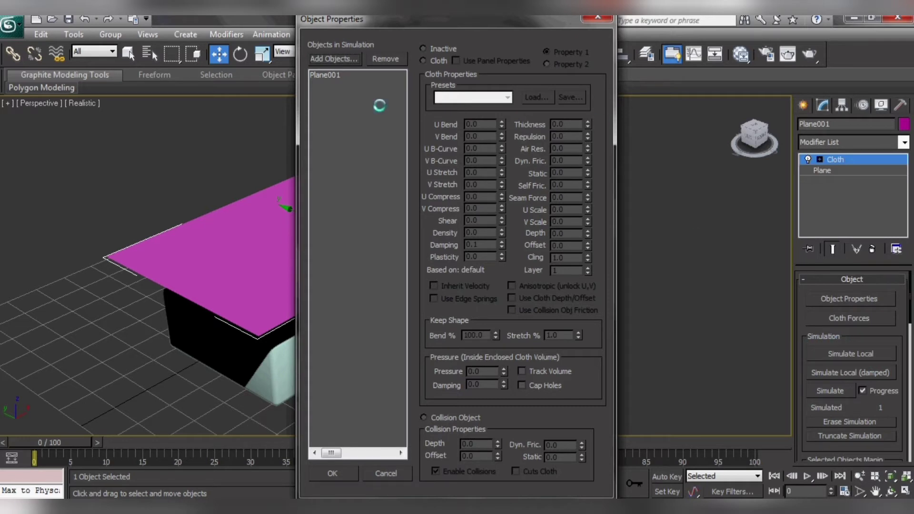
- Add ChamferBox001 to the cloth simulation as a Collision Object and confirm
left_click(346, 67)
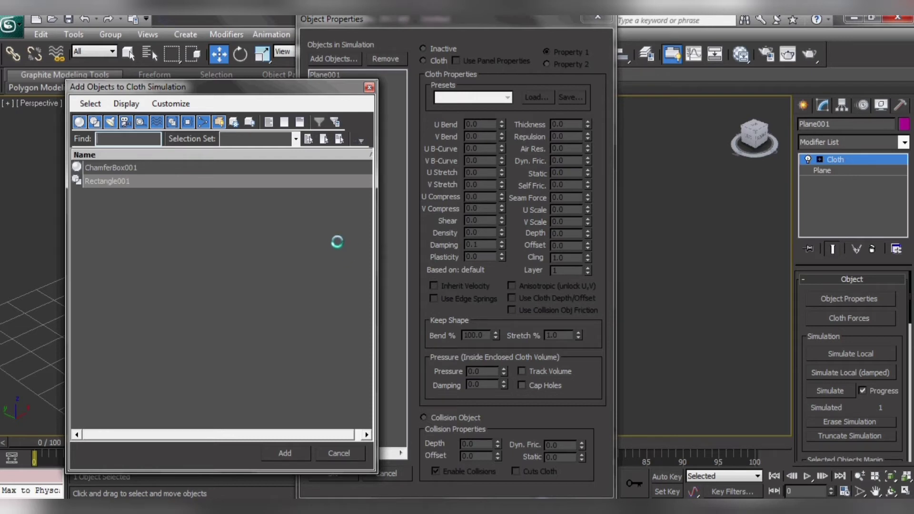
left_click(126, 165)
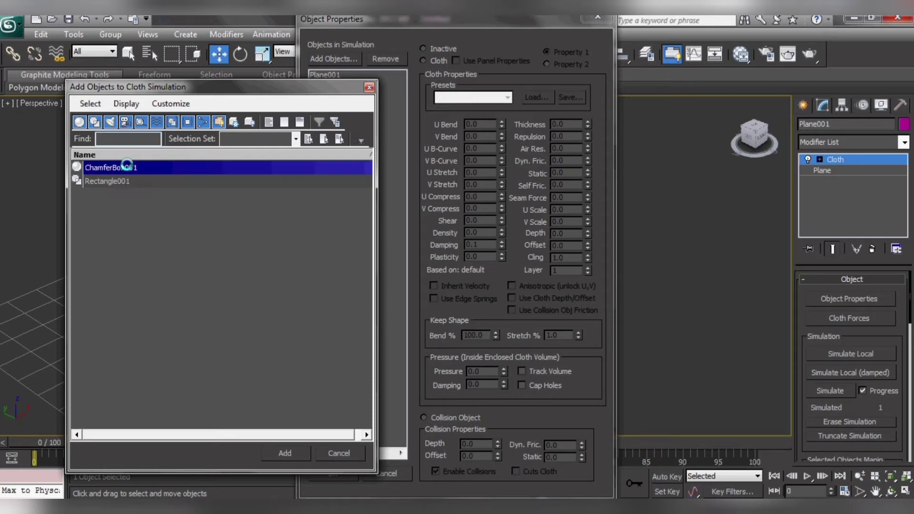
left_click(286, 449)
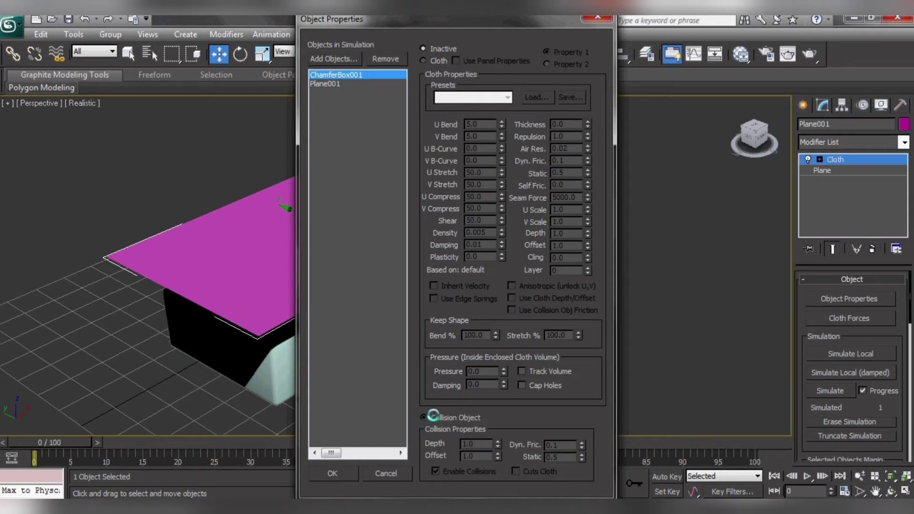
left_click(426, 418)
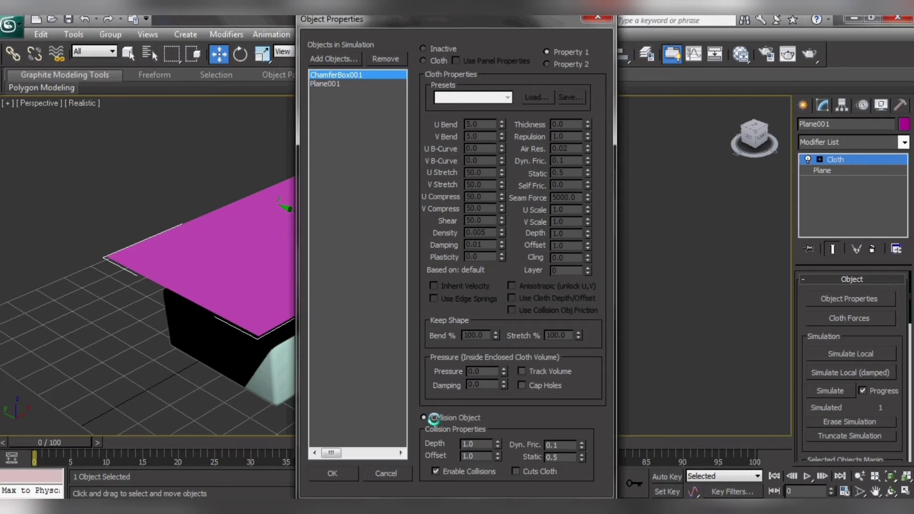
left_click(332, 473)
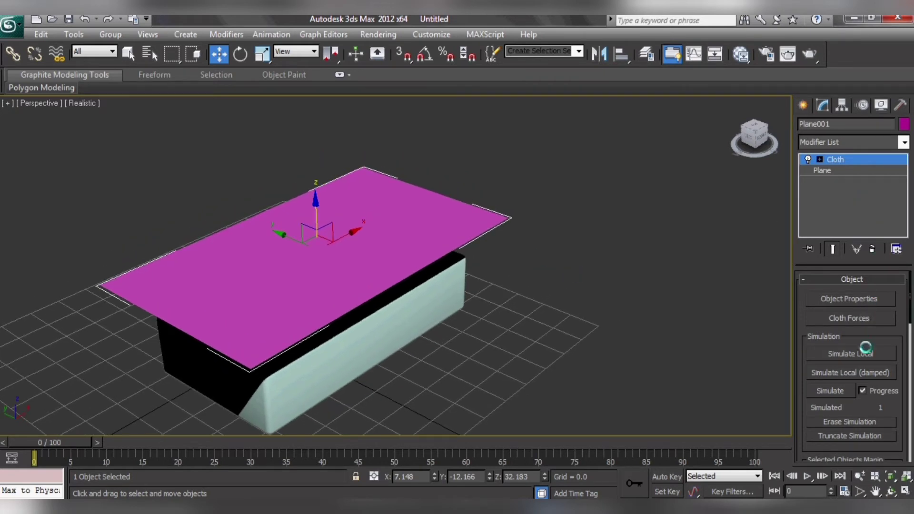
- Run a damped local cloth simulation, stop it, and inspect the draped plane
left_click(857, 373)
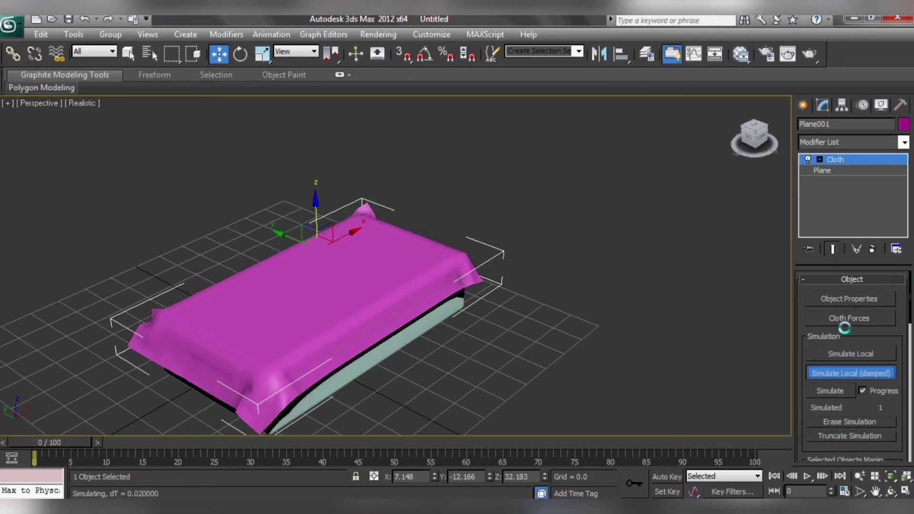
key("Escape")
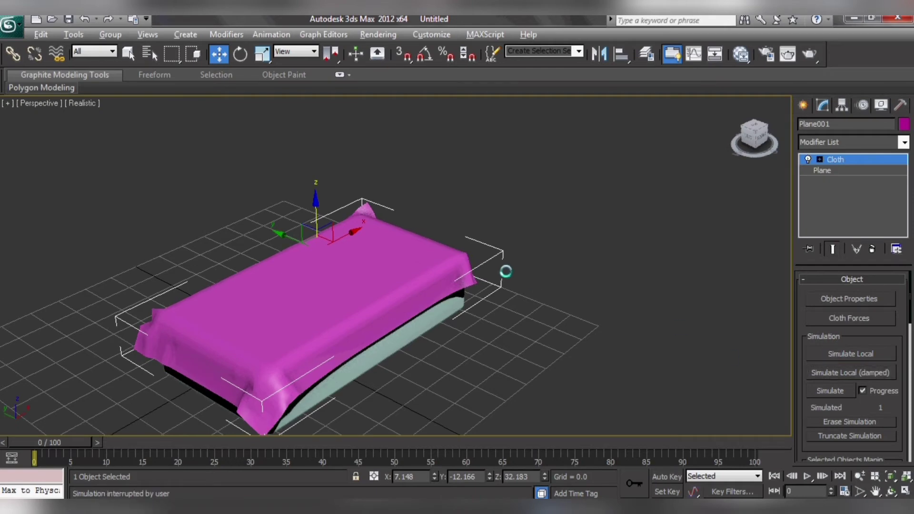
mouse_move(506, 267)
middle_mouse_down("alt")
mouse_move(490, 221)
mouse_move(535, 265)
mouse_move(614, 272)
mouse_move(594, 259)
mouse_move(493, 282)
middle_mouse_up("alt")
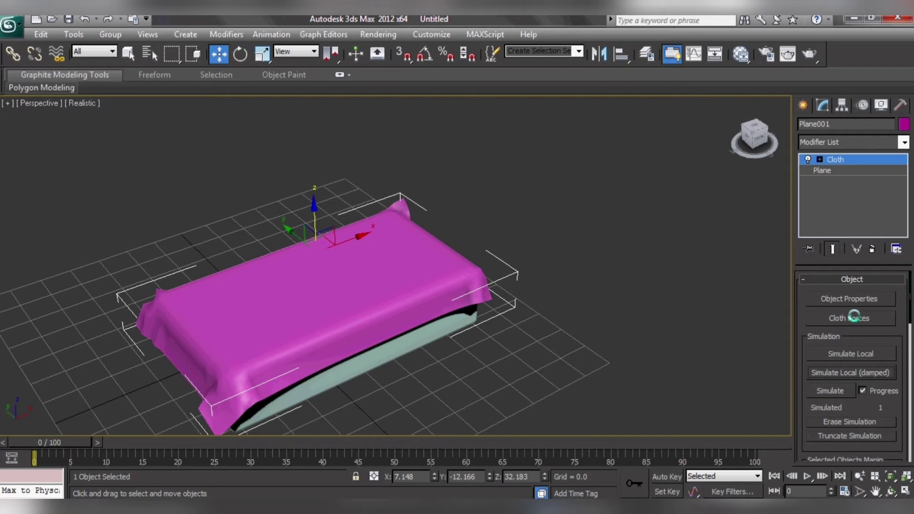
- Delete the Cloth modifier from Plane001's modifier stack
right_click(829, 159)
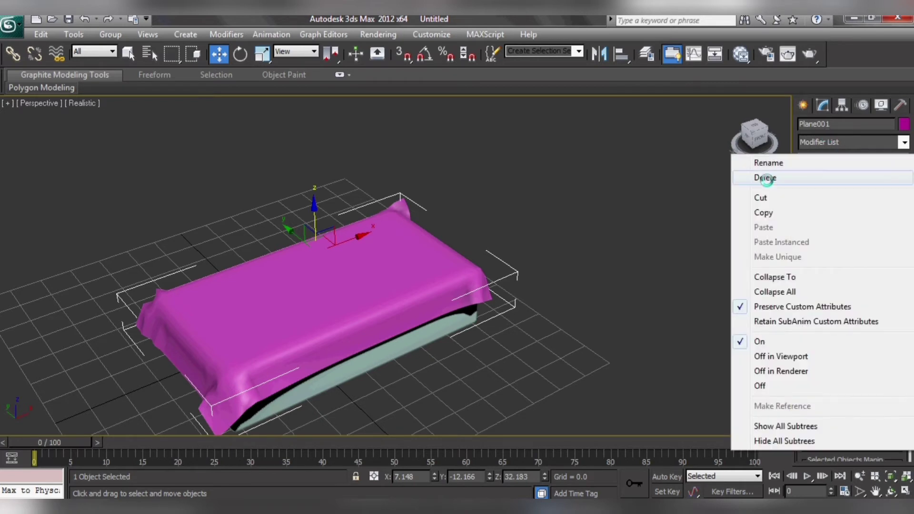
left_click(765, 178)
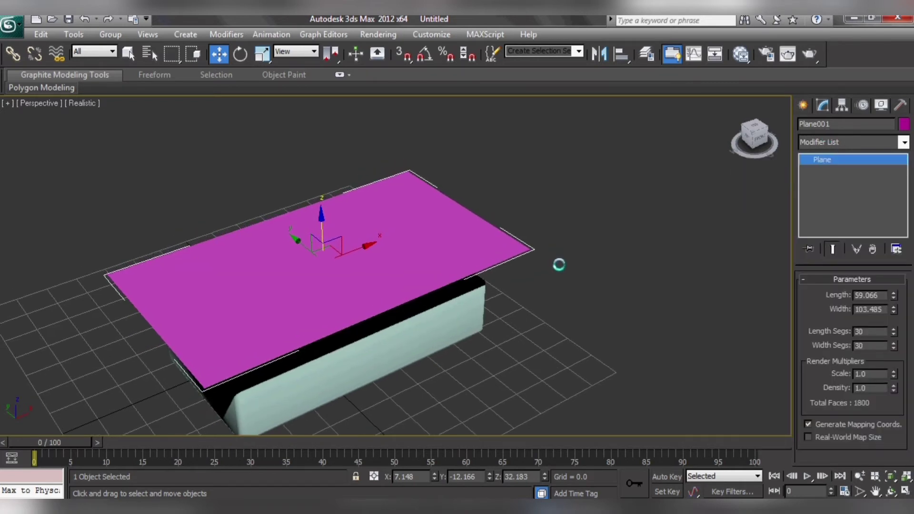
left_click(837, 143)
- Apply a Bend modifier to Plane001 with a 137.5° angle on the X axis
type("b")
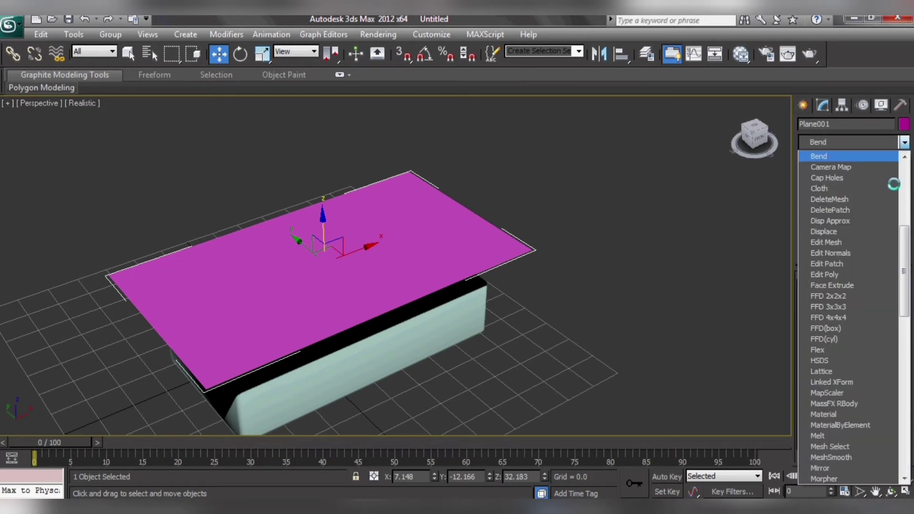
left_click(872, 152)
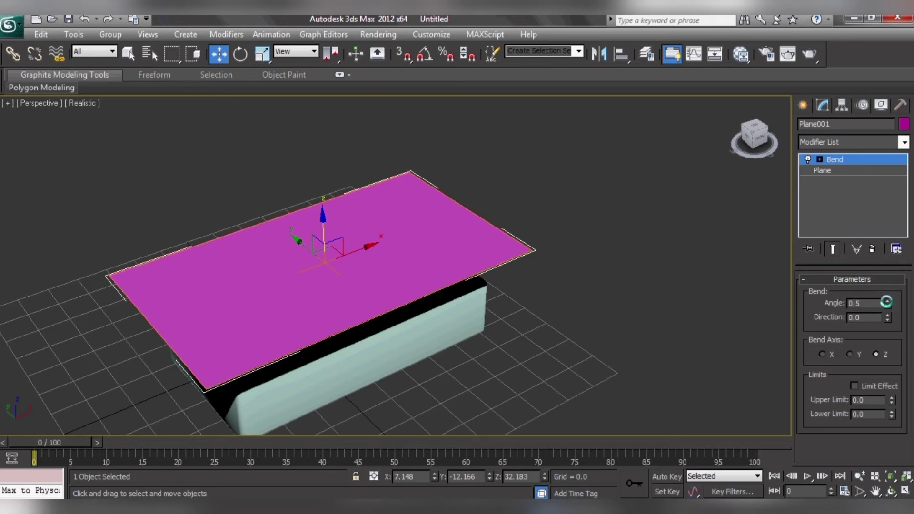
left_click_drag(887, 304, 879, 125)
left_click_drag(878, 126, 878, 116)
left_click(820, 354)
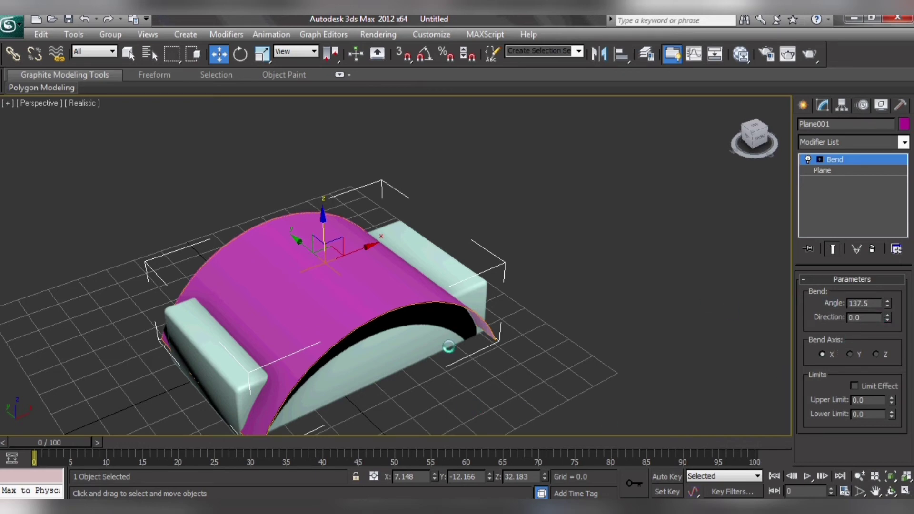
- Enable Limit Effect on the Bend with an Upper Limit of 8.35
middle_click_drag(449, 347, 342, 331, "alt")
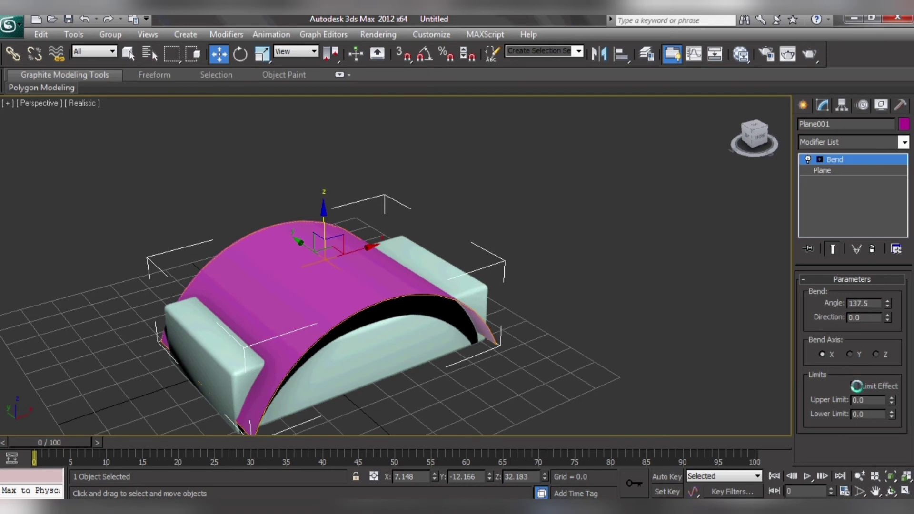
left_click(853, 385)
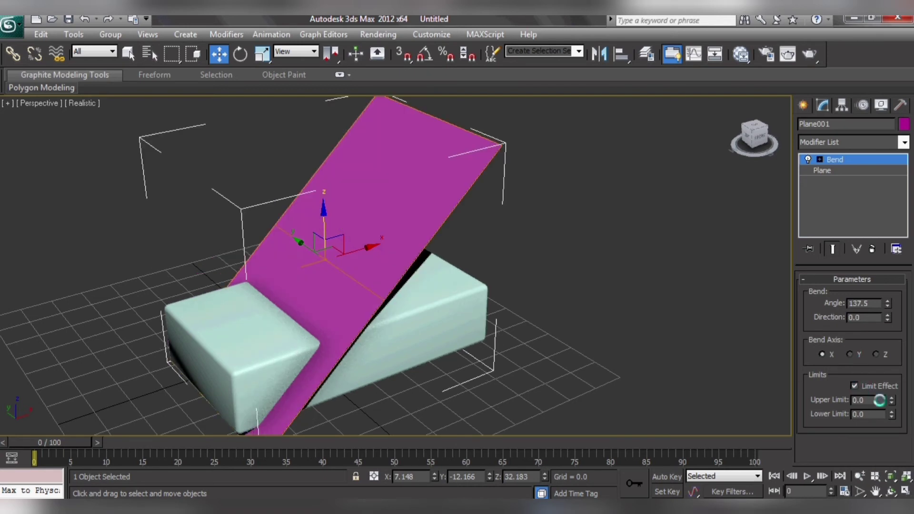
mouse_move(892, 398)
left_mouse_down()
mouse_move(885, 366)
mouse_move(762, 495)
mouse_move(760, 337)
left_mouse_up()
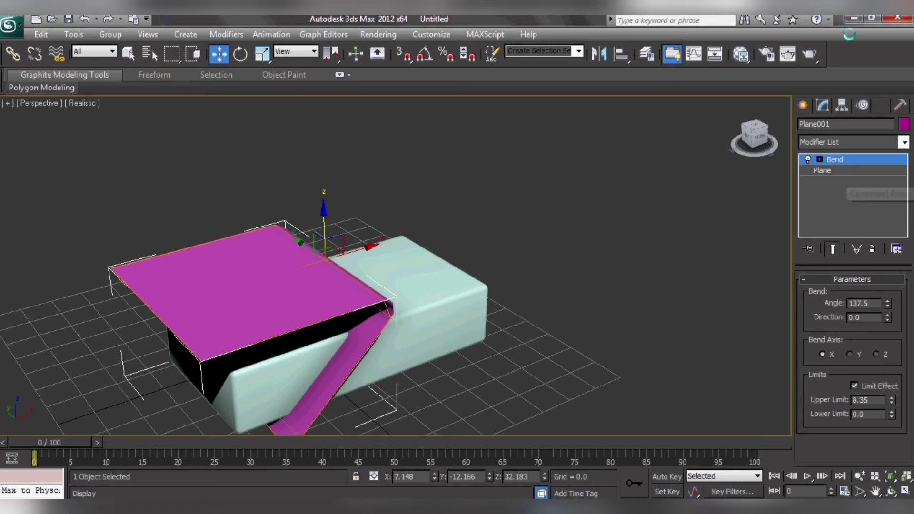
left_click(805, 103)
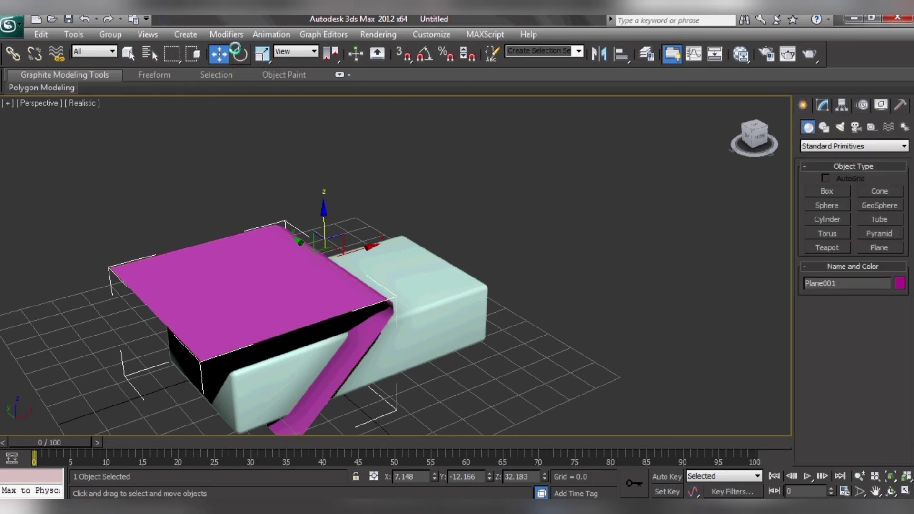
- Switch to the Rotate tool and turn on angle snap set to 90°
left_click(241, 54)
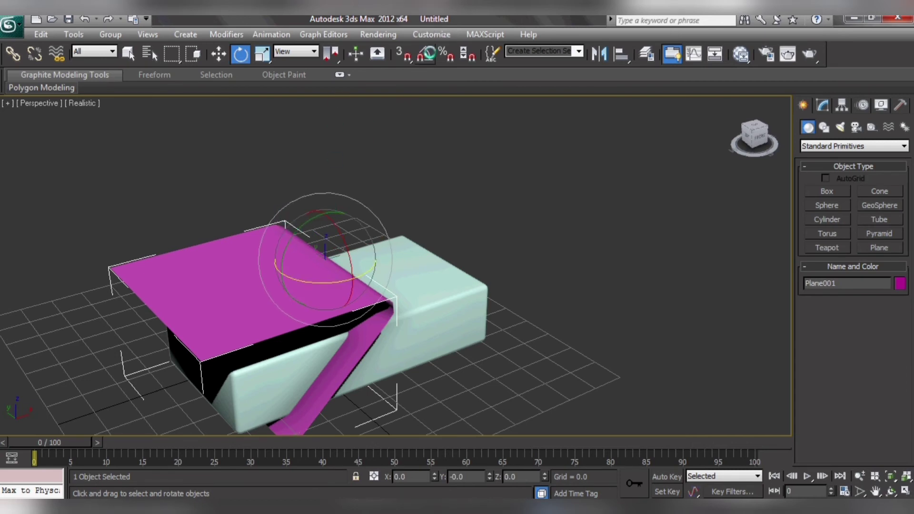
left_click(425, 54)
right_click(425, 54)
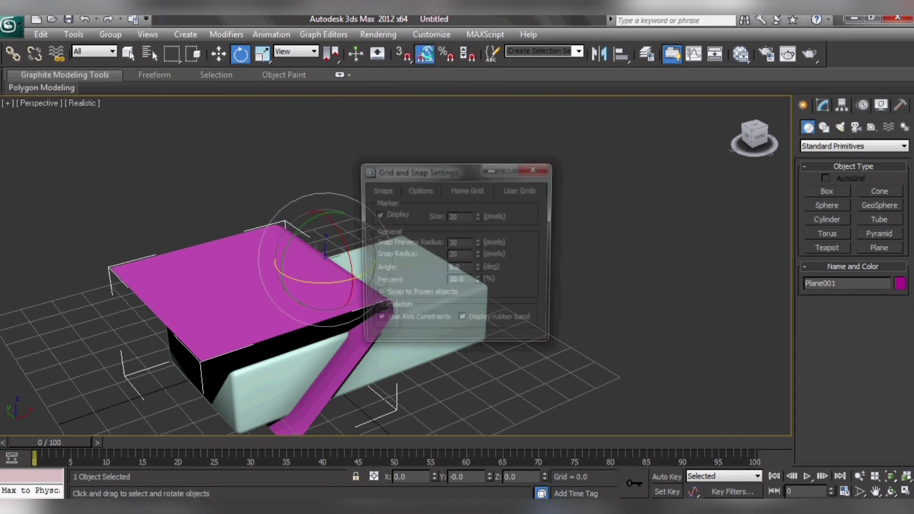
double_click(456, 270)
type("90")
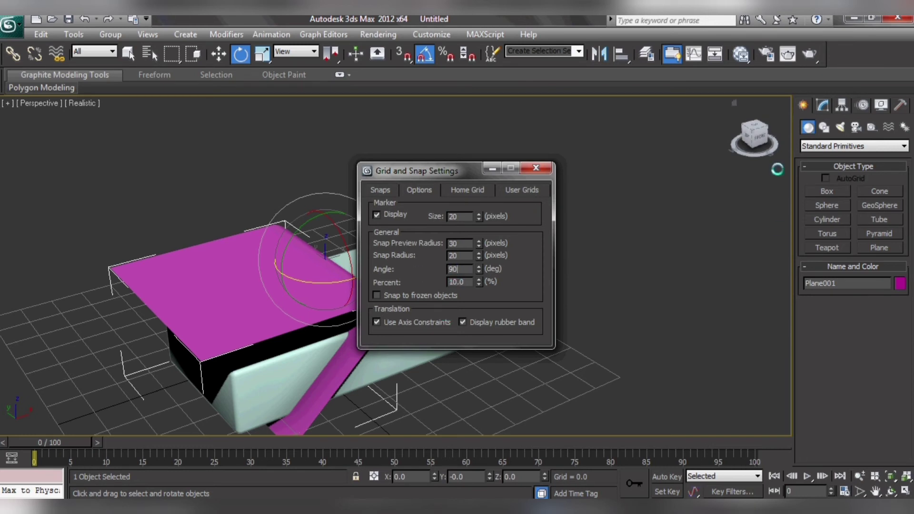
left_click(530, 168)
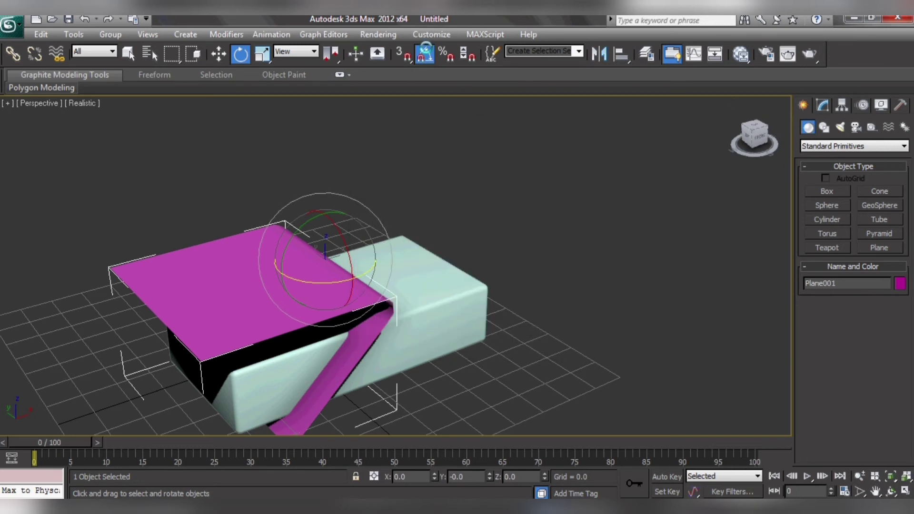
left_click(424, 50)
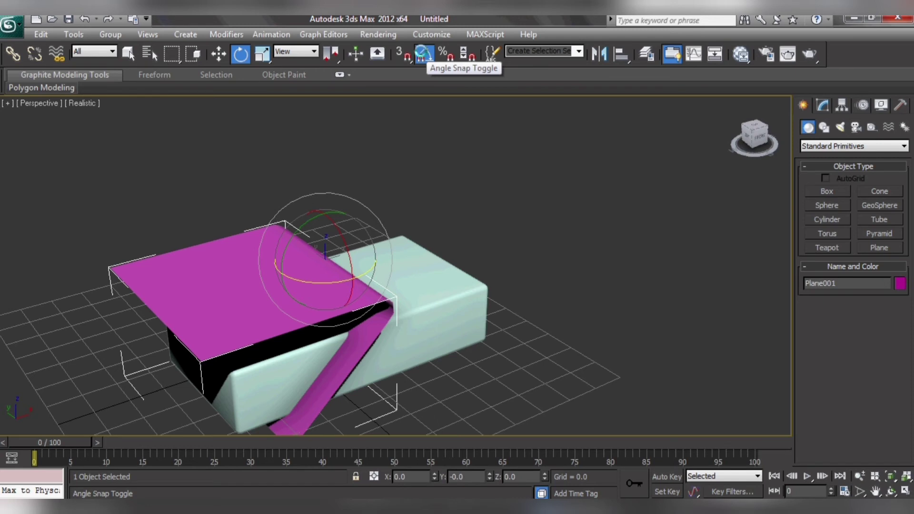
right_click(424, 54)
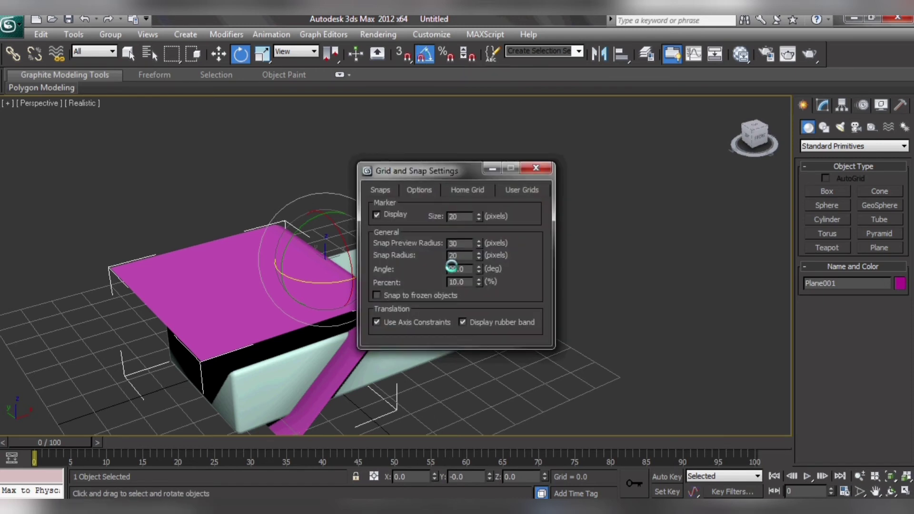
left_click(537, 167)
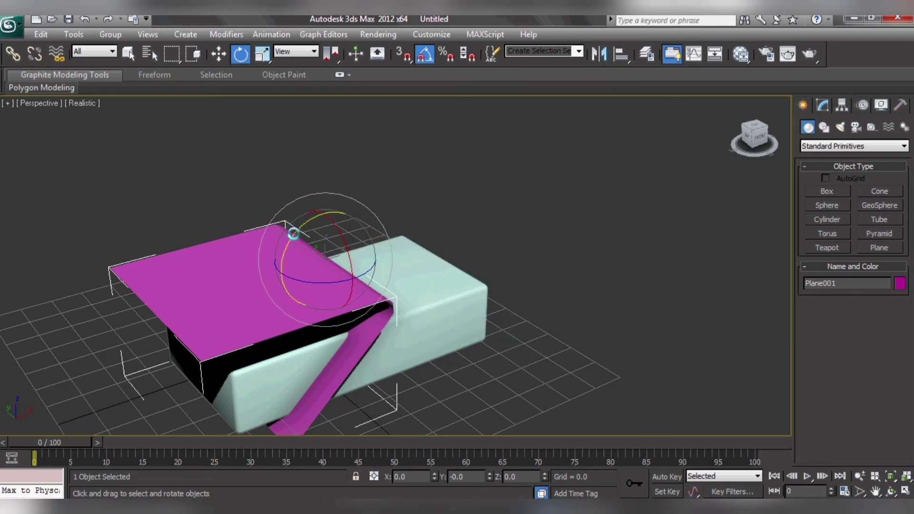
- Rotate Plane001 180° to flip the bent plane, then show its Bend parameters
left_click_drag(290, 233, 292, 246)
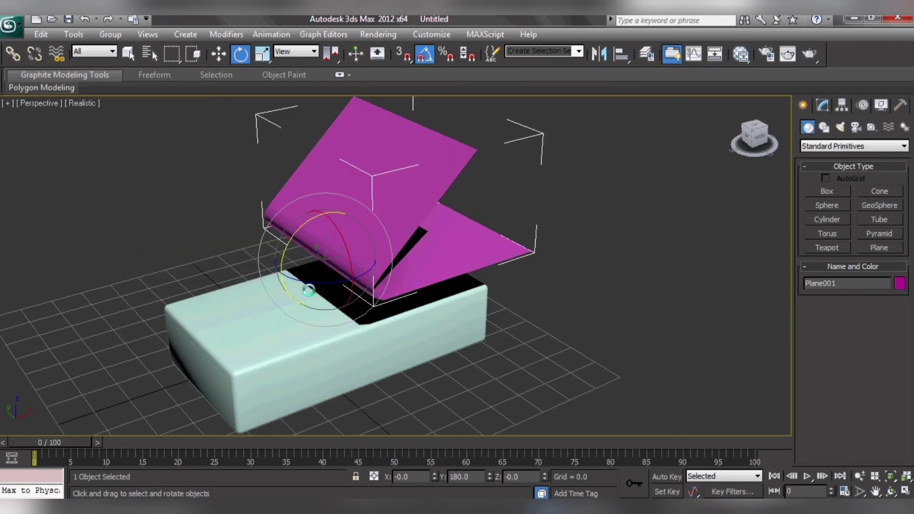
left_click_drag(307, 285, 297, 271)
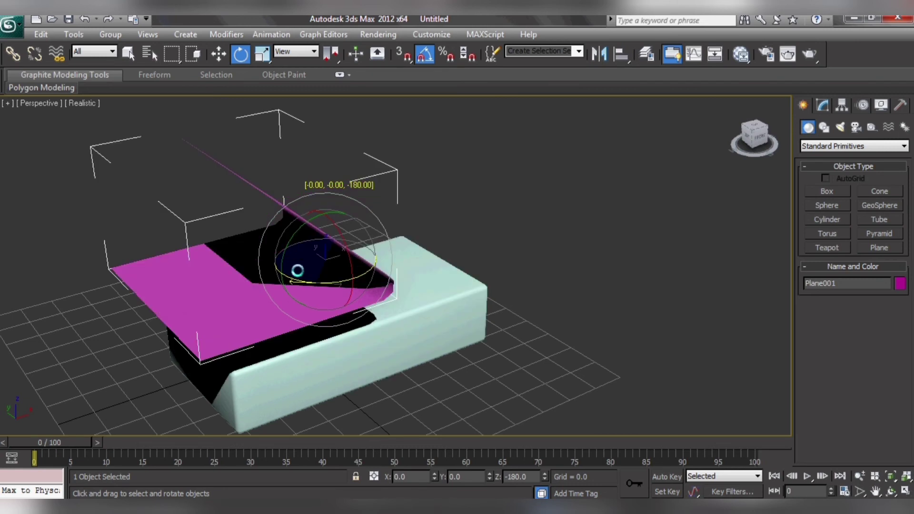
left_click(823, 105)
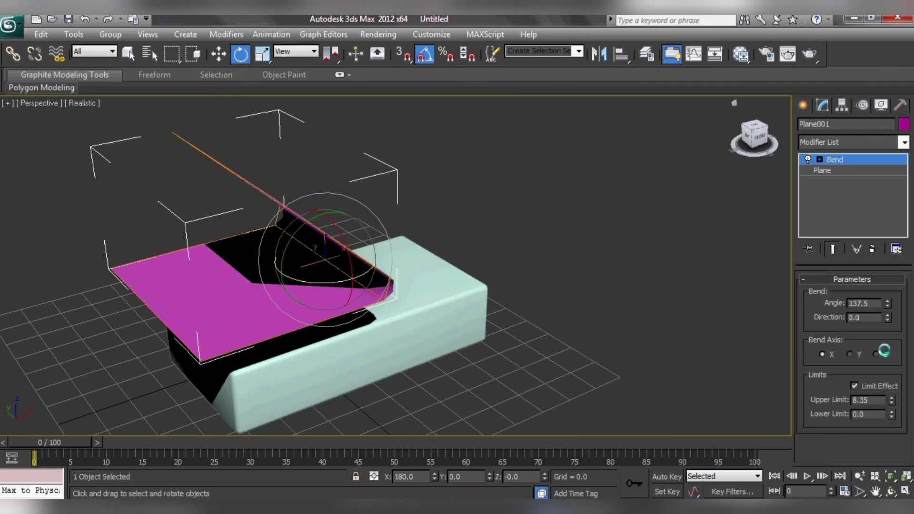
- Adjust the Bend upper limit, raise the angle to 179.5°, and pick the Bend Gizmo
mouse_move(891, 396)
left_mouse_down()
mouse_move(873, 381)
mouse_move(874, 397)
left_mouse_up()
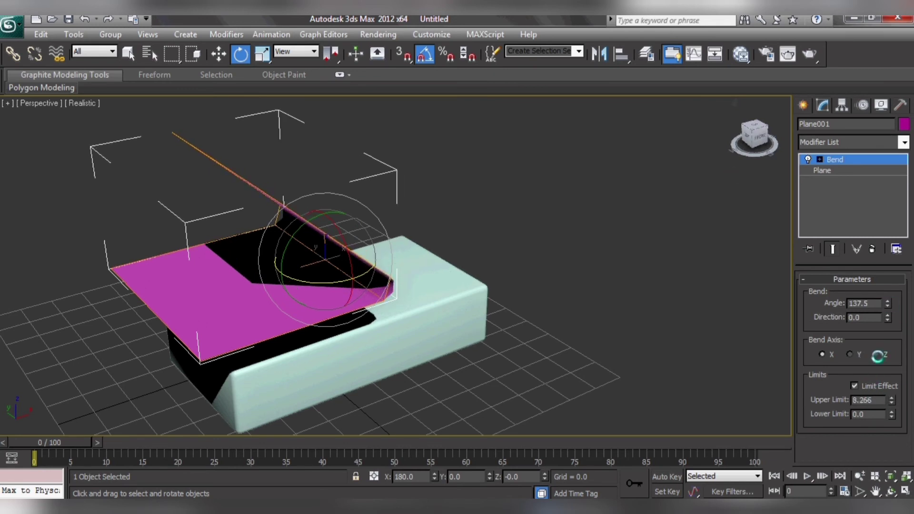
left_click_drag(888, 301, 885, 244)
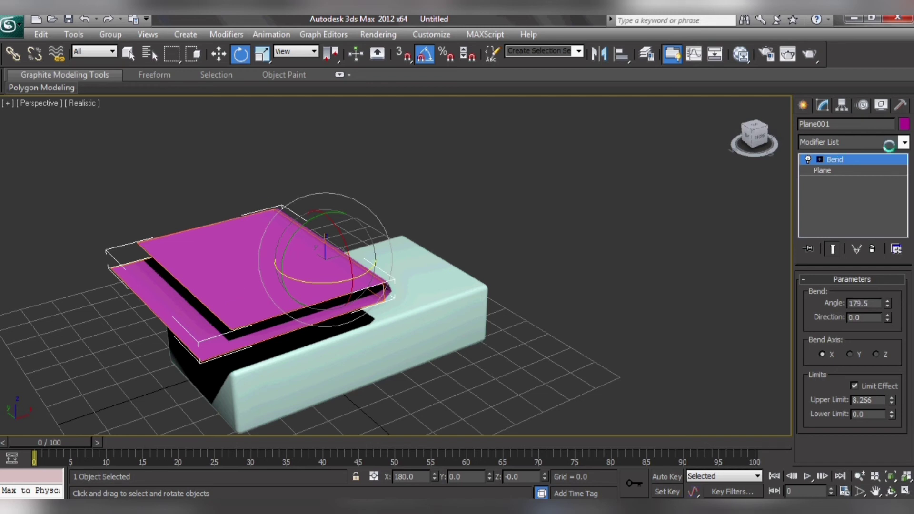
left_click(820, 160)
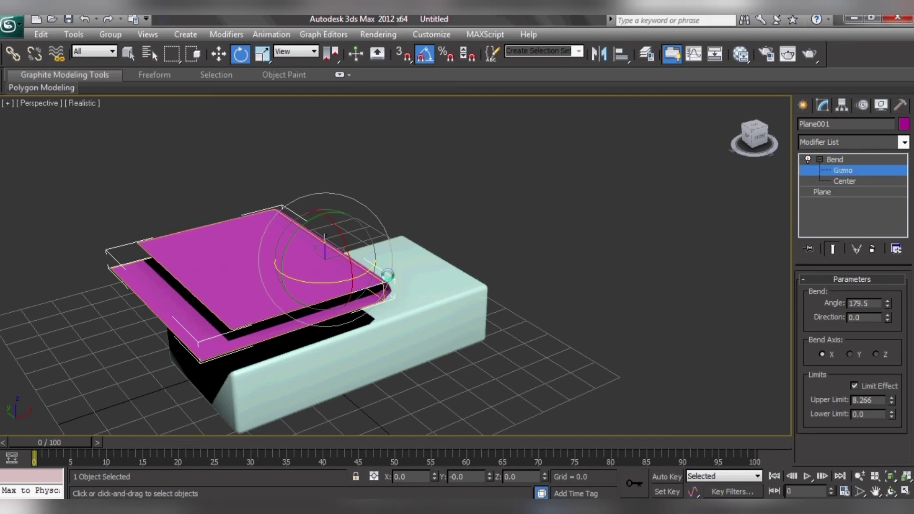
- Slide the Bend gizmo along X, then rotate it freely so the fold runs diagonally
left_click(220, 54)
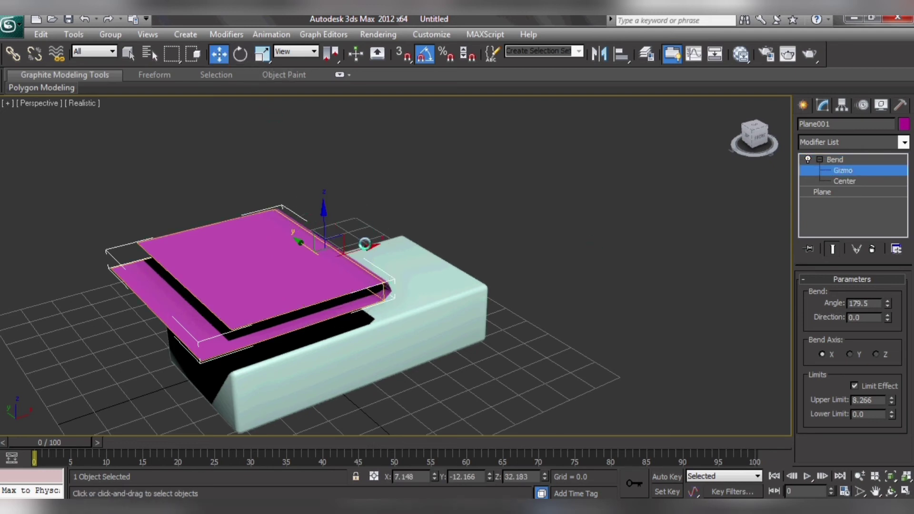
left_click_drag(356, 248, 420, 246)
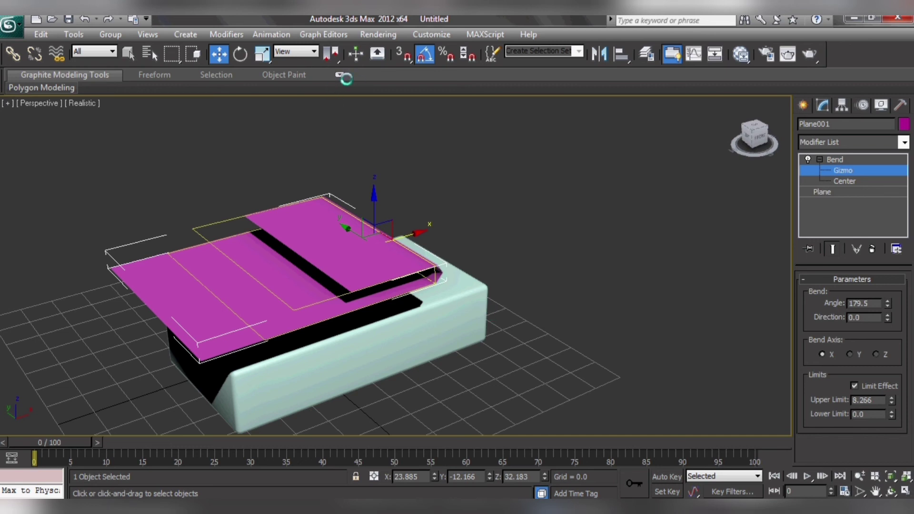
left_click(425, 54)
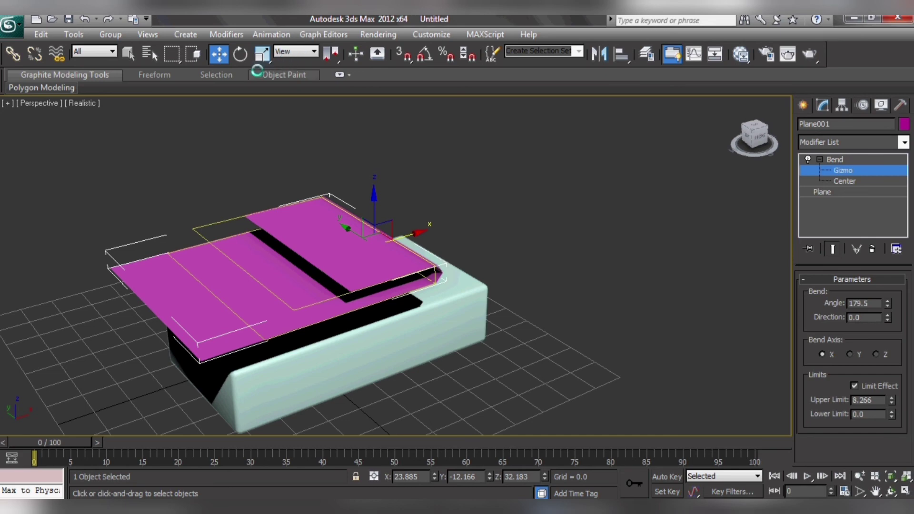
left_click(240, 54)
left_click_drag(349, 264, 292, 253)
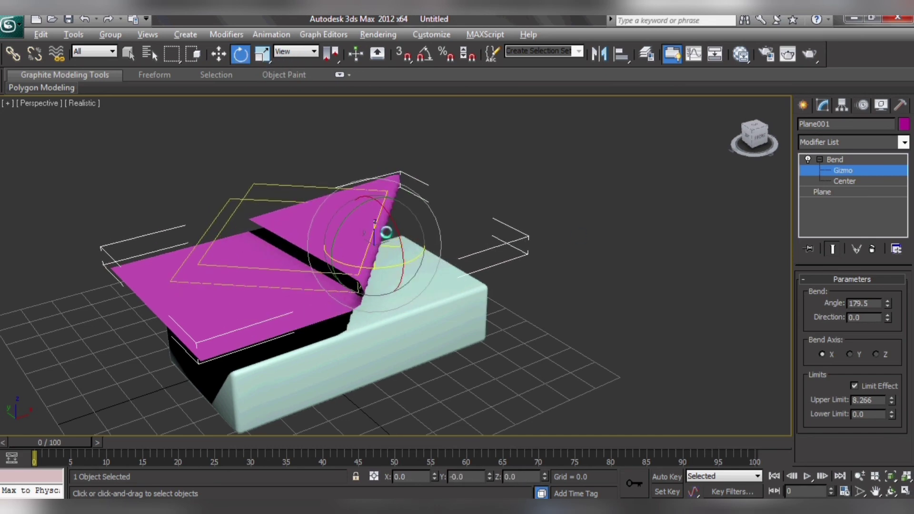
mouse_move(387, 232)
middle_mouse_down("alt")
mouse_move(440, 265)
mouse_move(590, 220)
middle_mouse_up("alt")
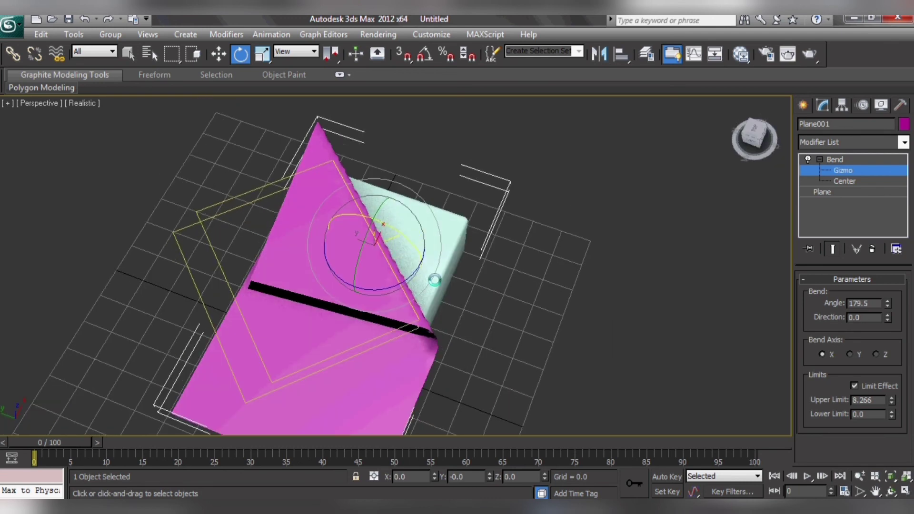
- Add a Cloth modifier to the pink plane and set Plane001 as a cloth object
left_click(813, 150)
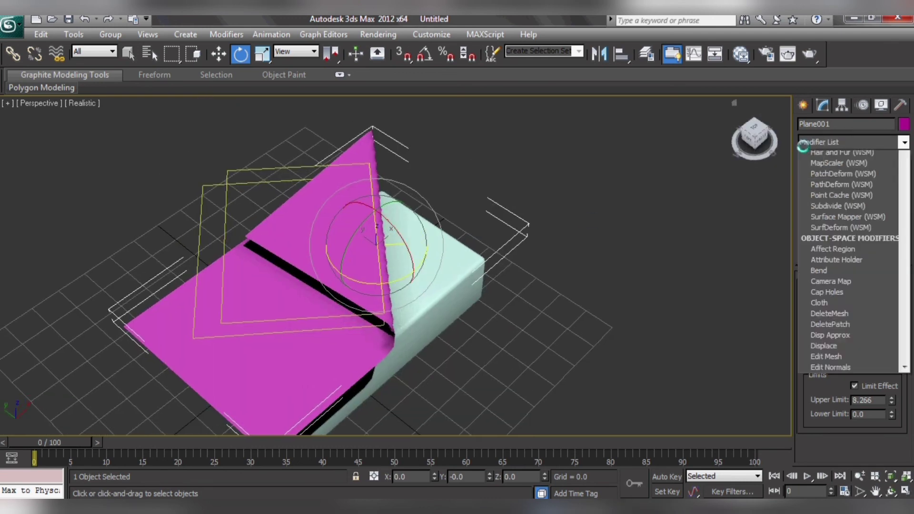
scroll(839, 239, "down", 3)
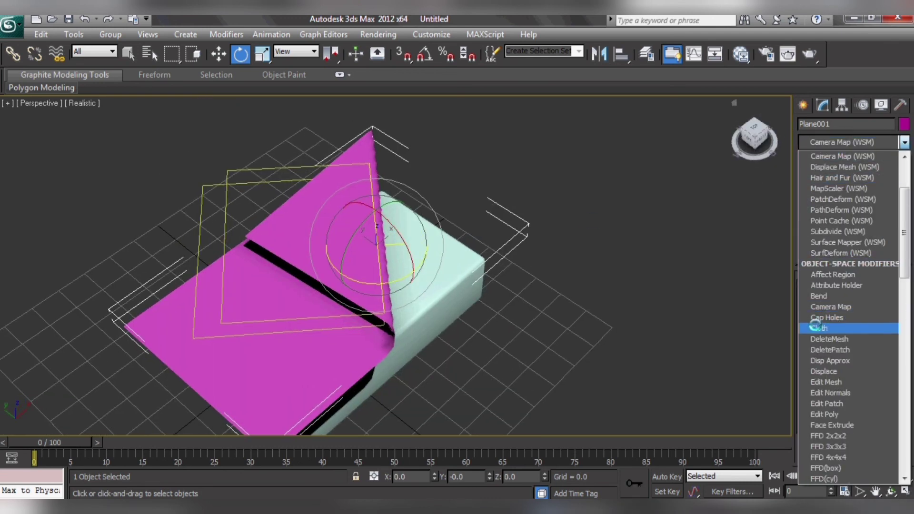
left_click(819, 328)
left_click(830, 298)
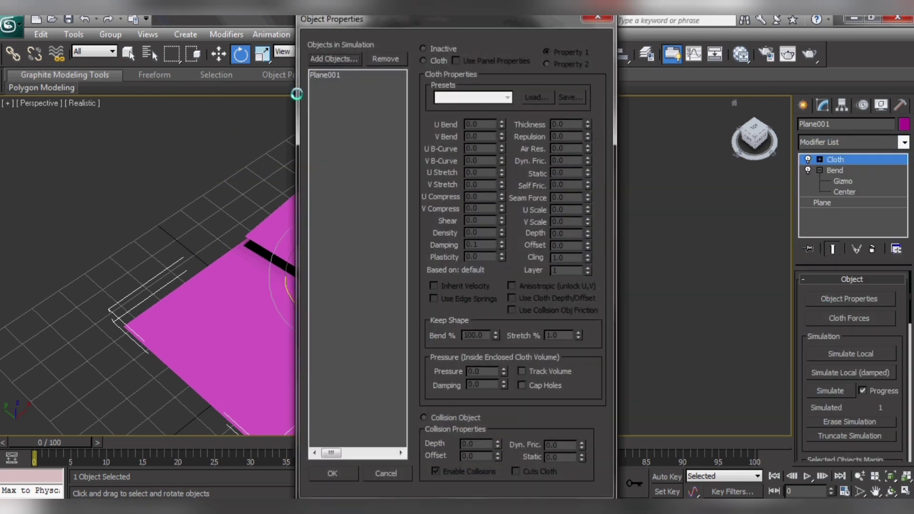
left_click(333, 75)
left_click(423, 60)
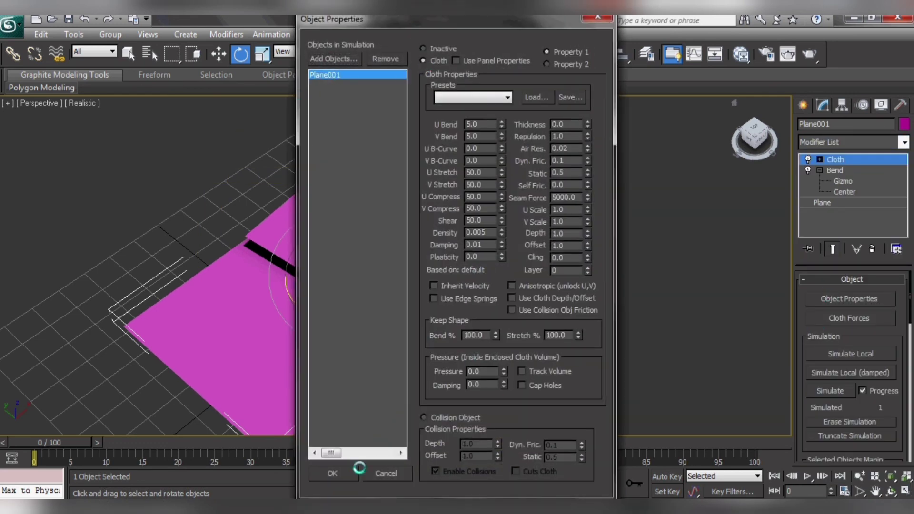
left_click(333, 472)
- Add ChamferBox001 as a collision object, then start a damped local simulation
left_click(830, 298)
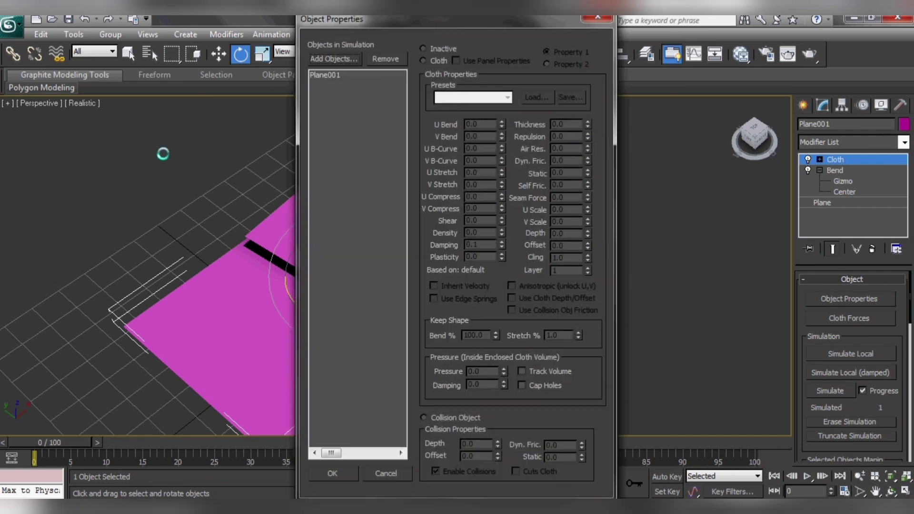
left_click(334, 59)
left_click(122, 167)
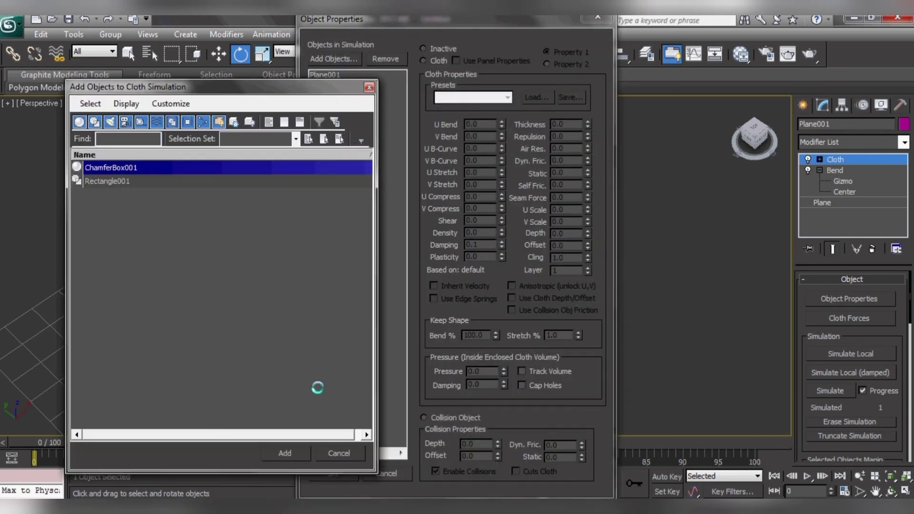
left_click(285, 453)
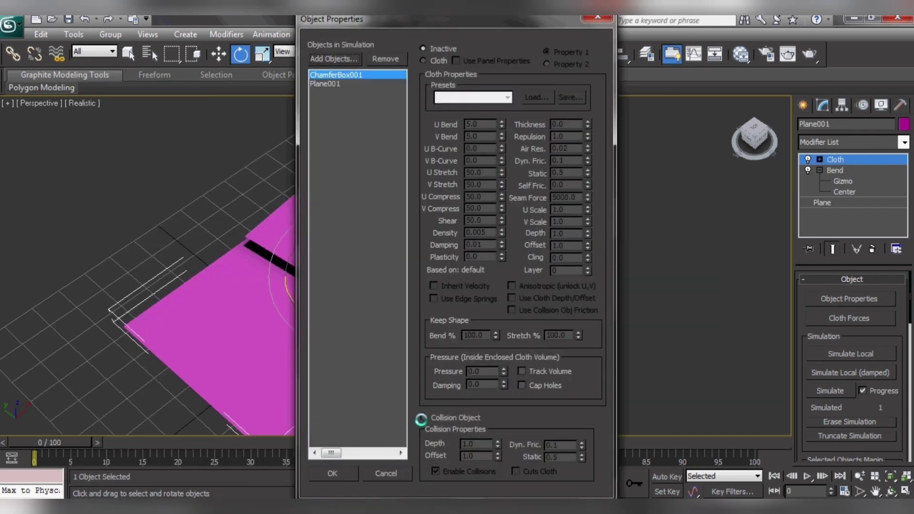
left_click(423, 418)
left_click(333, 473)
left_click(809, 372)
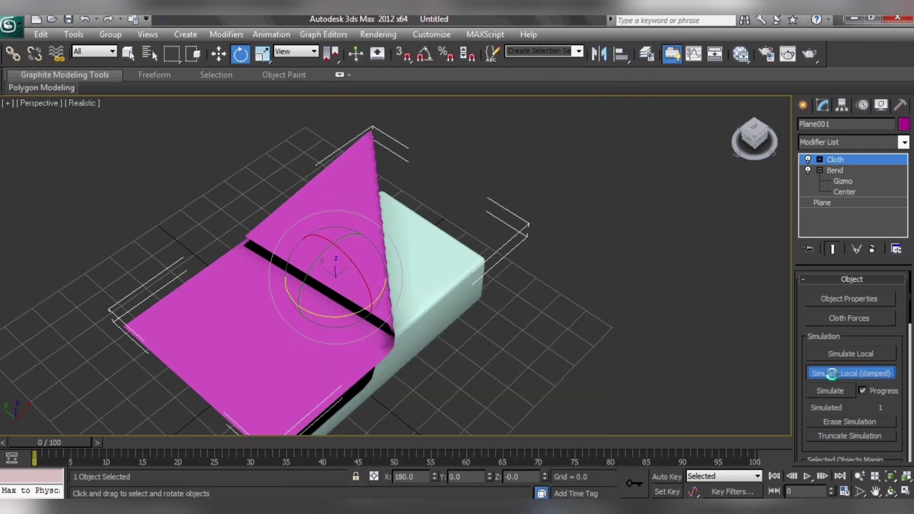
- Watch the cloth drape over the chamfer box from a lower angle, then stop it with Esc
mouse_move(306, 288)
middle_mouse_down("alt")
mouse_move(446, 260)
mouse_move(444, 277)
middle_mouse_up("alt")
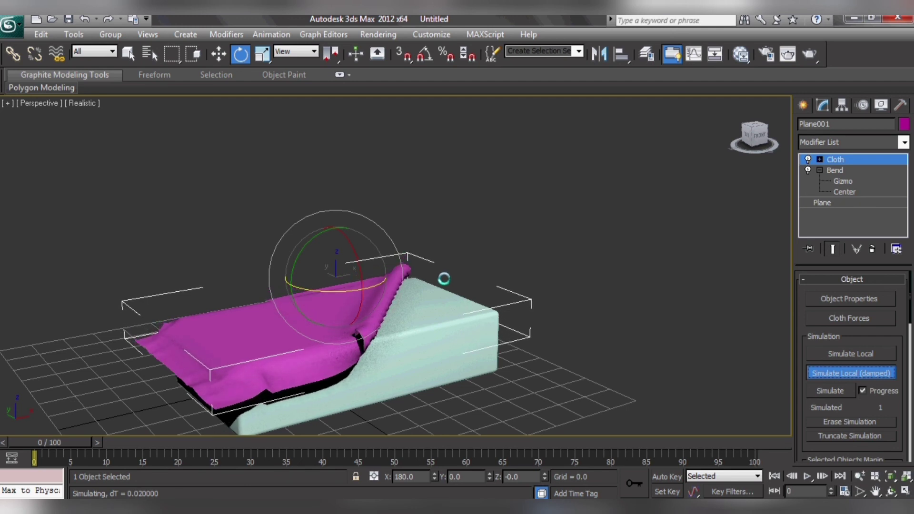
middle_click_drag(443, 278, 450, 268, "alt")
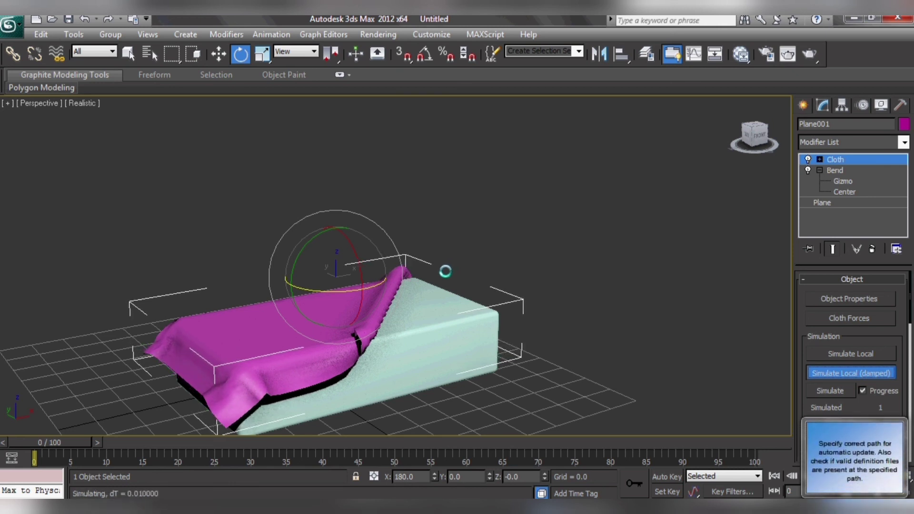
key("Escape")
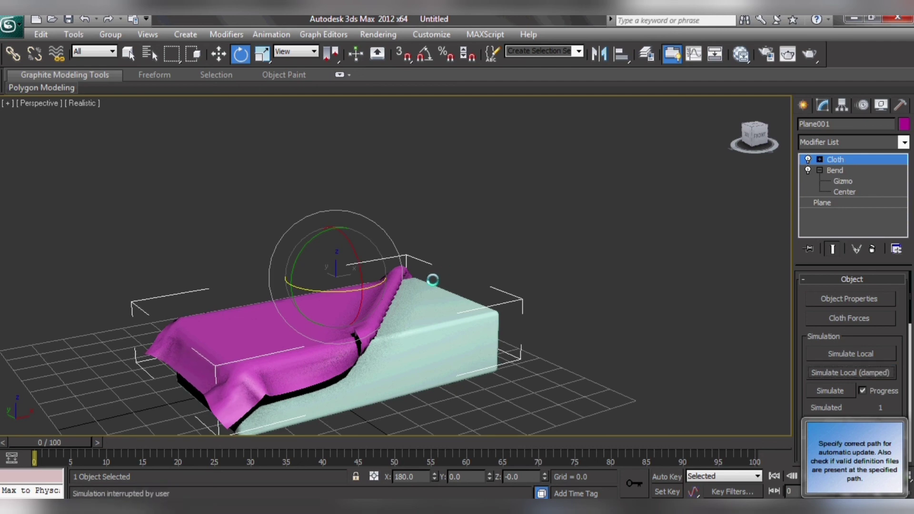
middle_click_drag(433, 280, 438, 310, "alt")
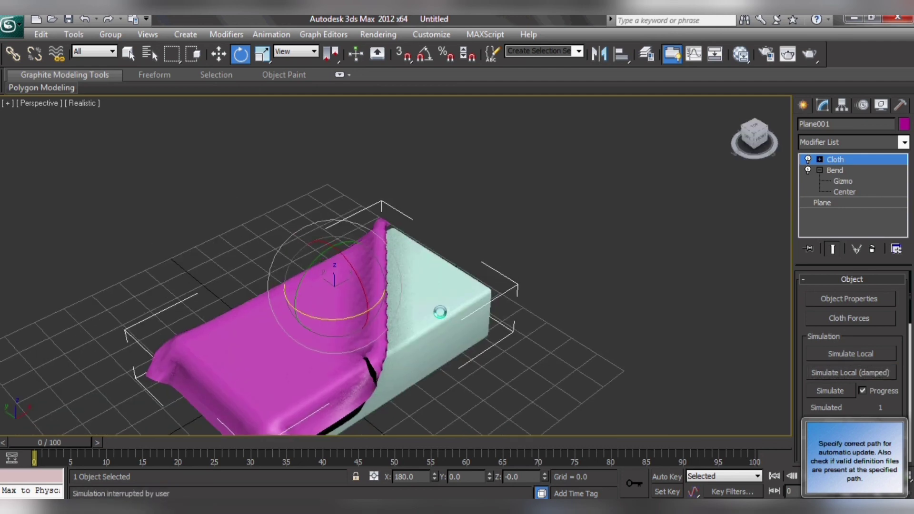
left_click(827, 141)
- Stack a Shell modifier (outer amount 0.82) and TurboSmooth on top of the cloth
key("s")
key("s")
key("s")
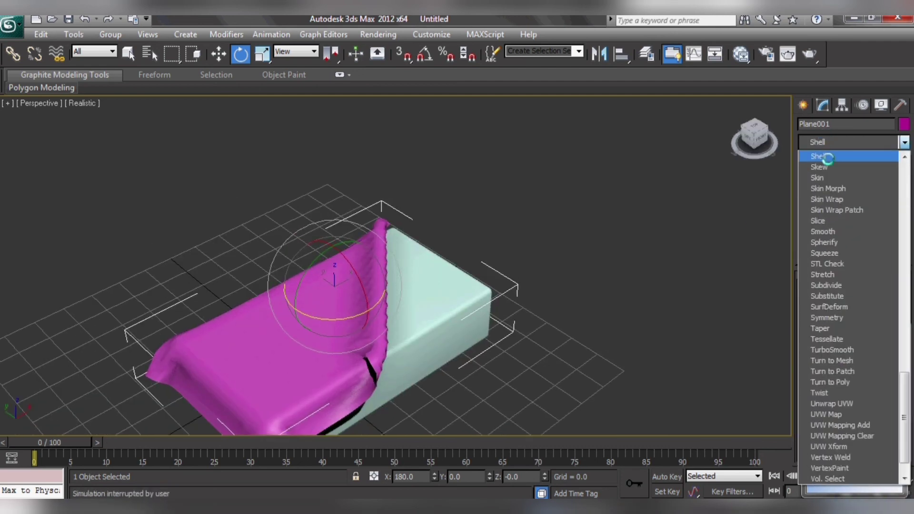
left_click(829, 157)
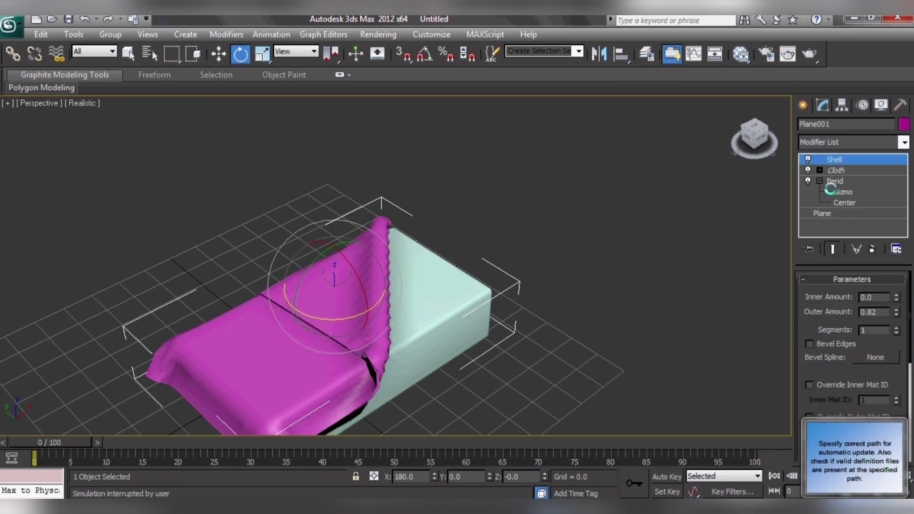
left_click(840, 144)
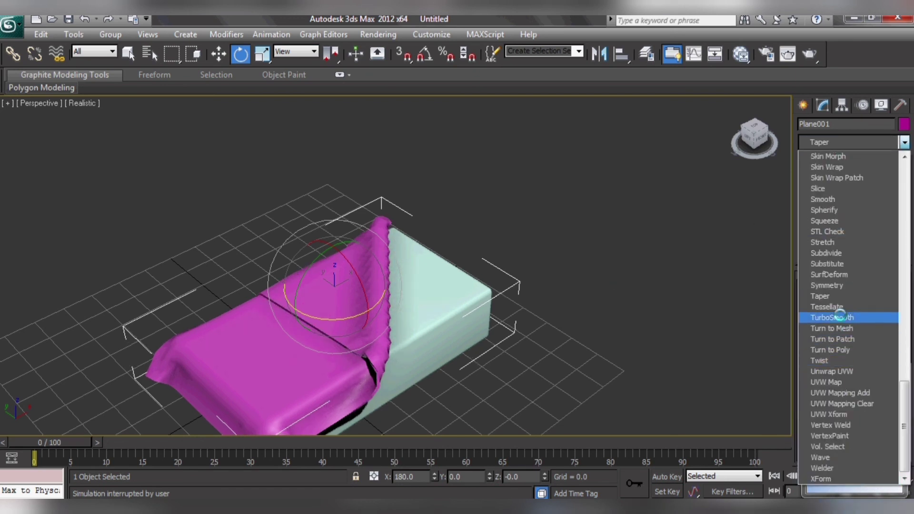
left_click(839, 316)
mouse_move(669, 340)
middle_mouse_down("alt")
mouse_move(376, 430)
mouse_move(486, 343)
mouse_move(580, 306)
mouse_move(519, 351)
mouse_move(497, 344)
mouse_move(442, 385)
middle_mouse_up("alt")
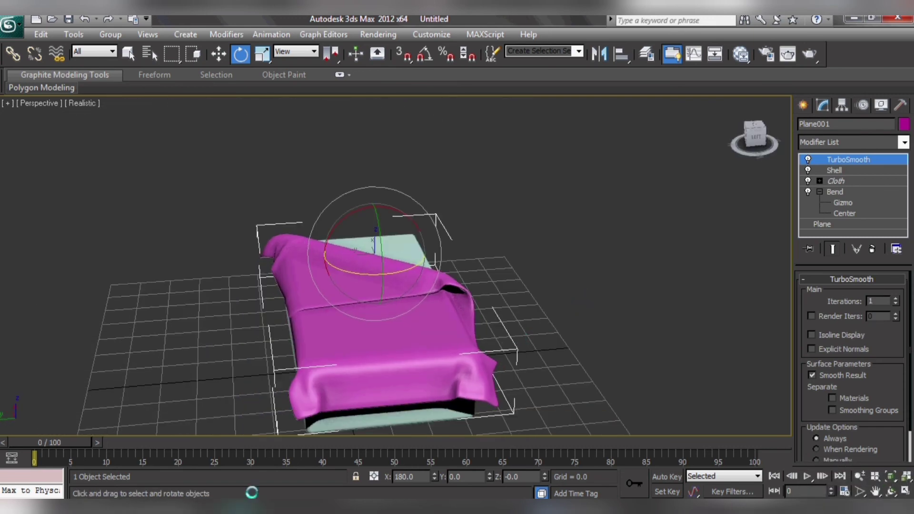
left_click(783, 493)
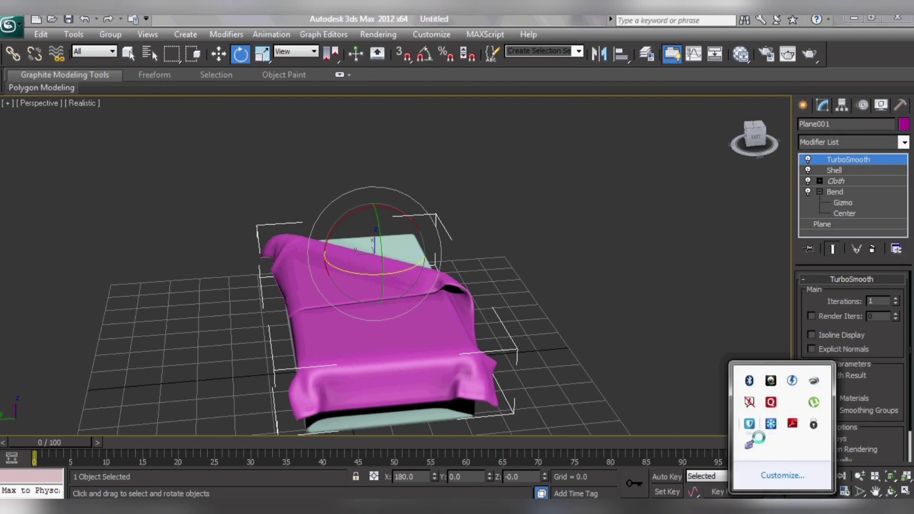